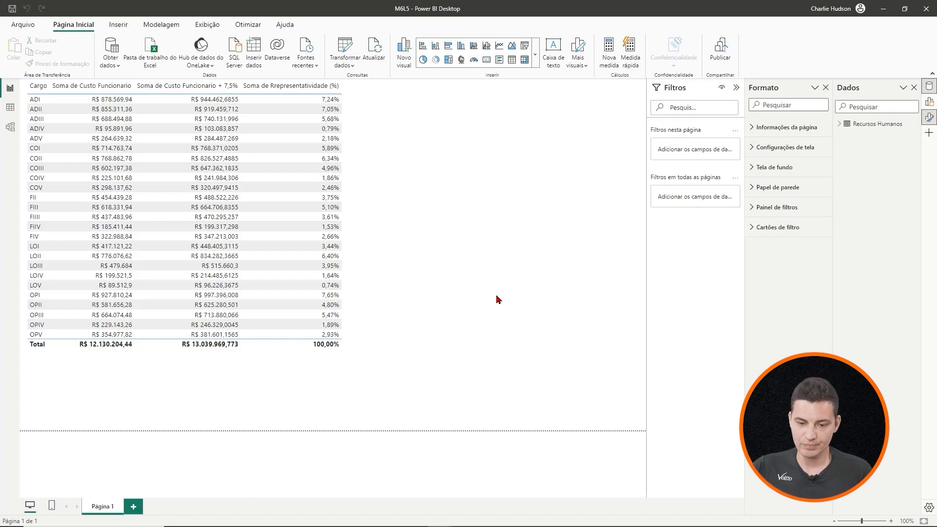
- Show the rows of the Recursos Humanos table in the table view
click(10, 109)
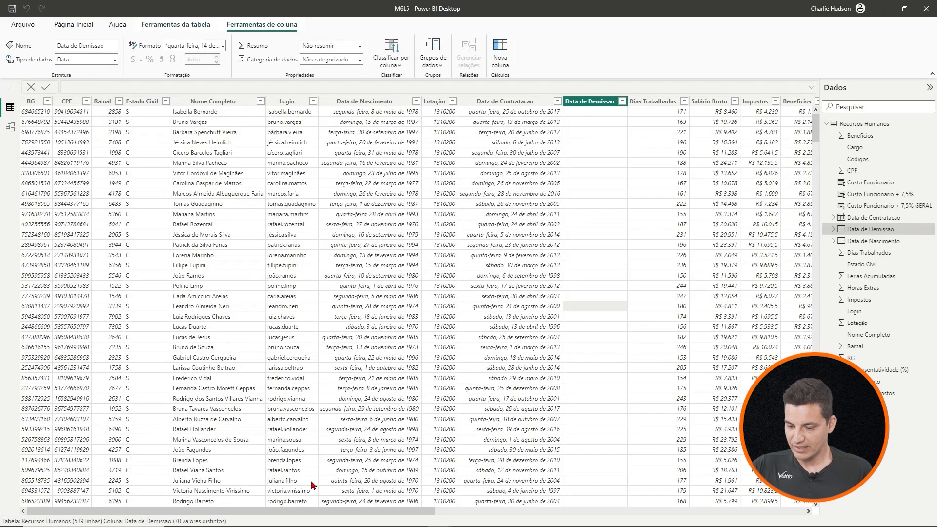
drag(328, 513, 752, 516)
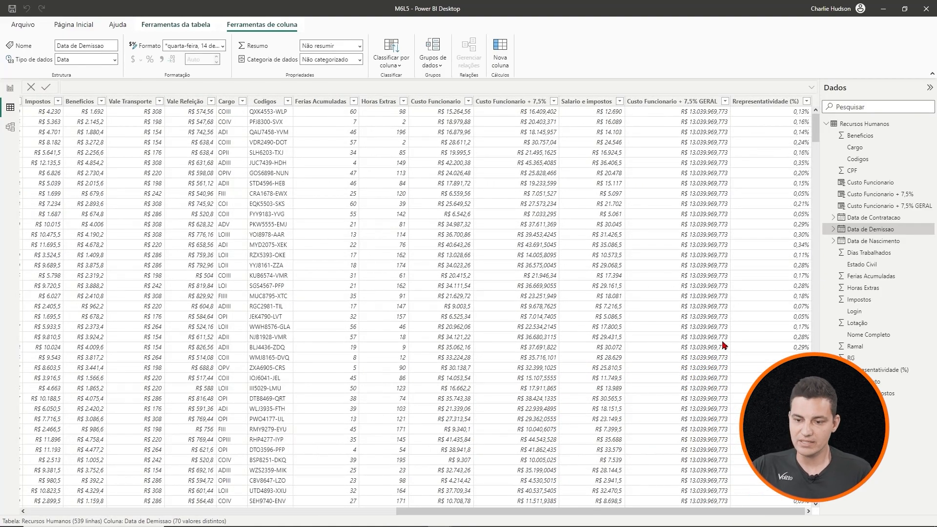
click(500, 52)
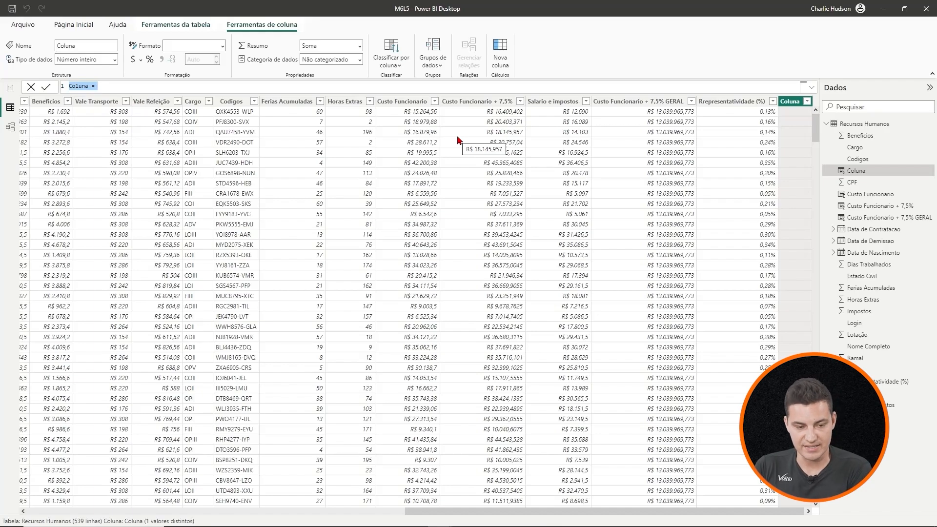
key(Escape)
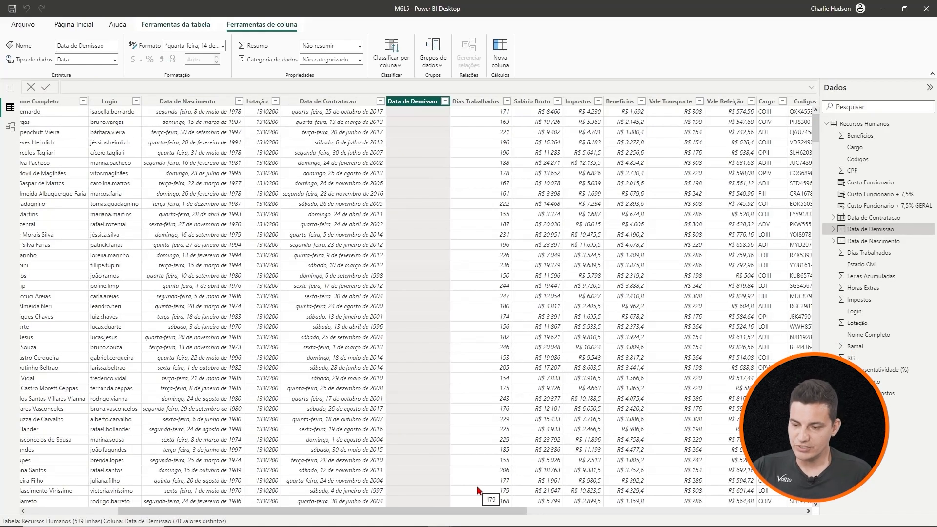
- Examine the Data de Demissao column throughout the table for blank and filled-in dates
scroll(410, 190, down, 8)
scroll(410, 192, down, 20)
scroll(409, 198, down, 20)
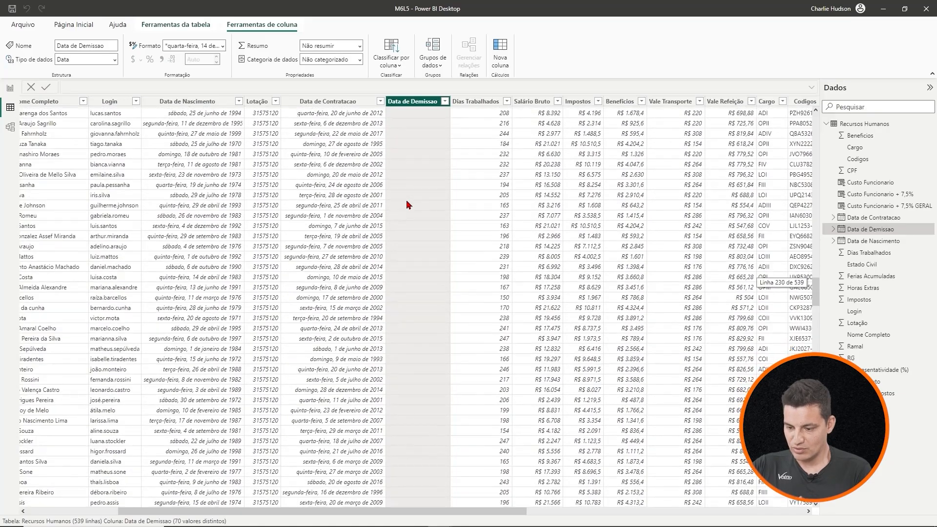
scroll(409, 204, down, 20)
scroll(409, 204, down, 15)
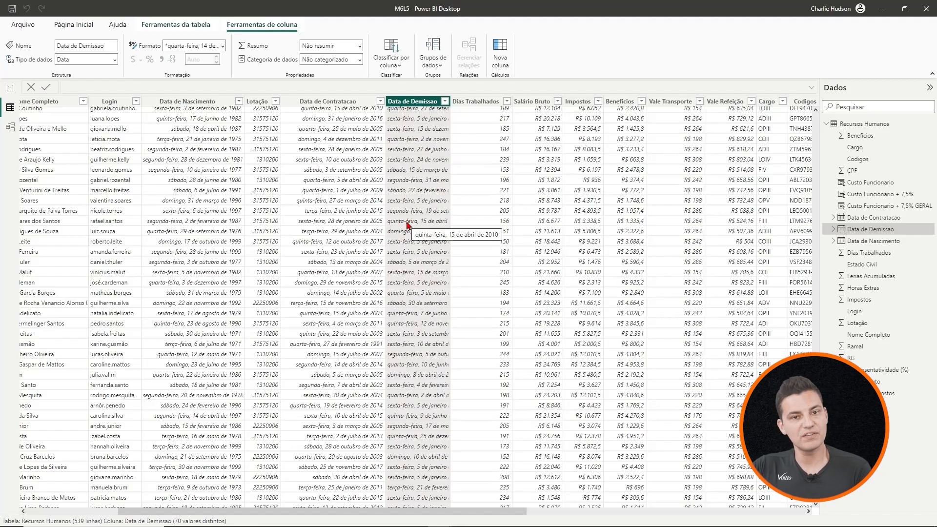
scroll(406, 225, down, 20)
scroll(405, 223, up, 20)
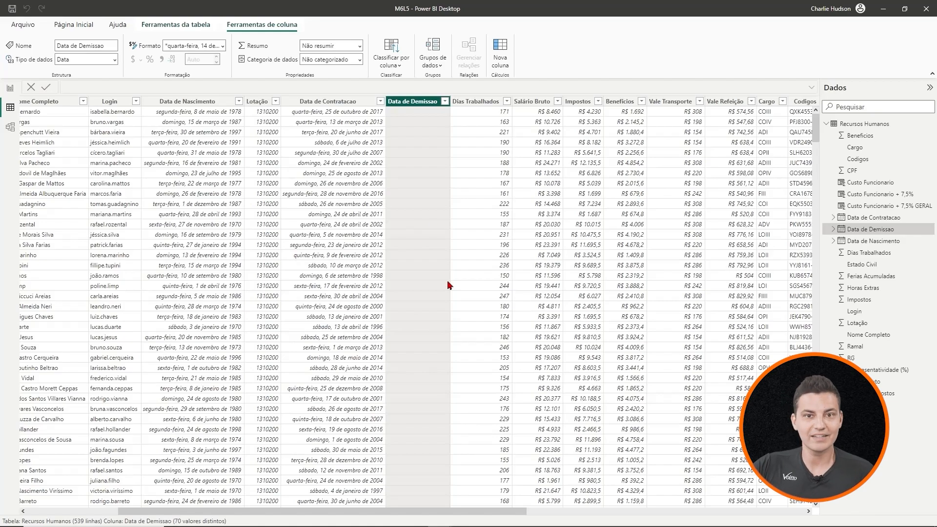
- Add a new calculated column to the Recursos Humanos table and name it "Ativos e Inavitos" in its formula
drag(490, 512, 795, 509)
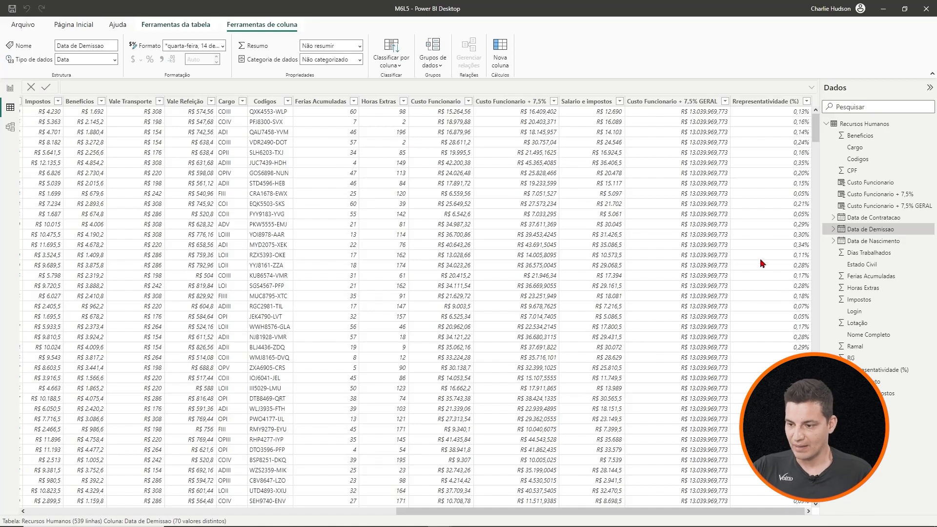
click(500, 48)
double_click(79, 86)
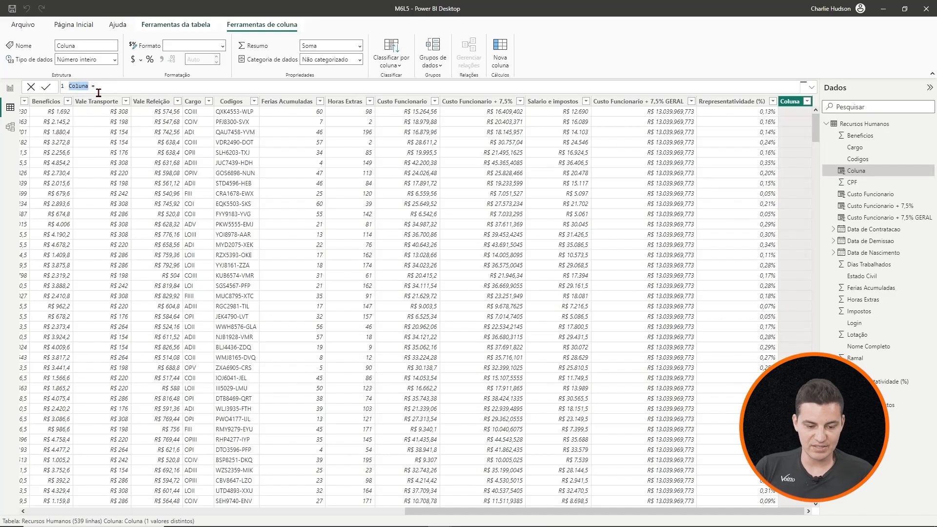
text(Ativos)
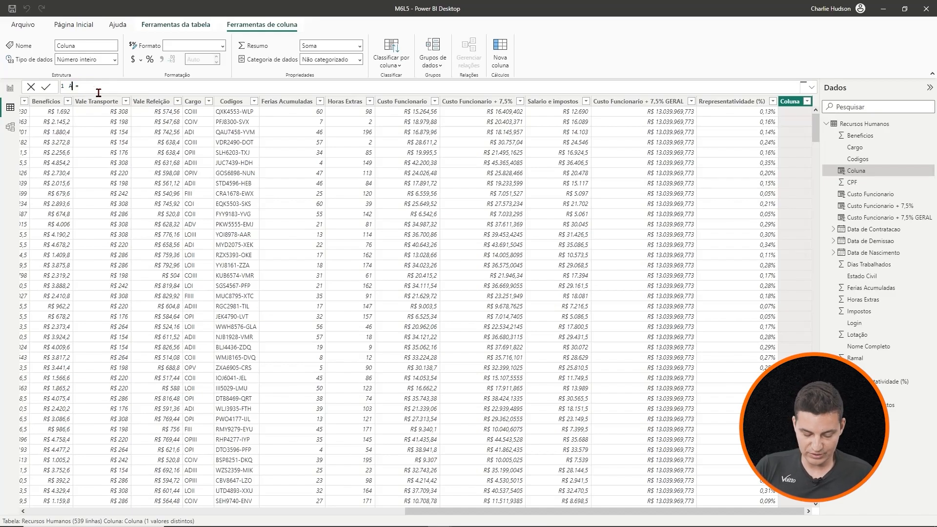
text( e)
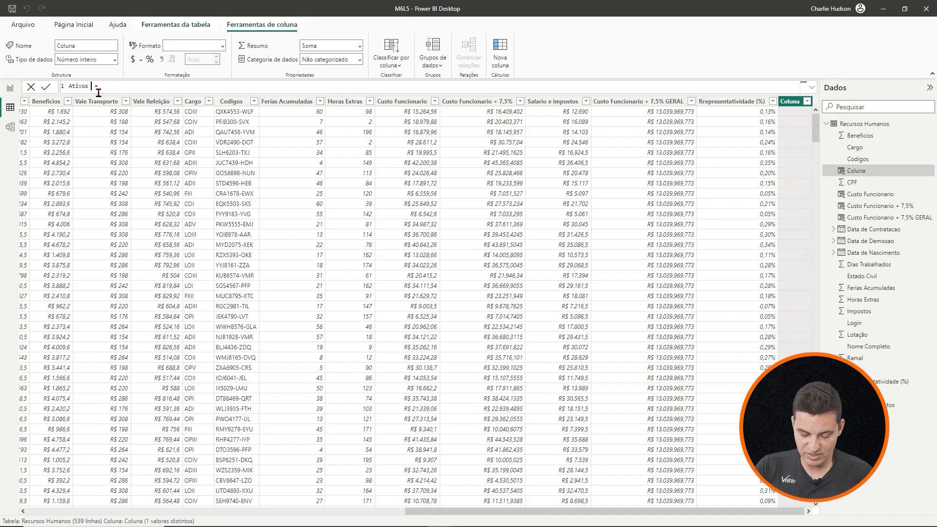
text( Ina)
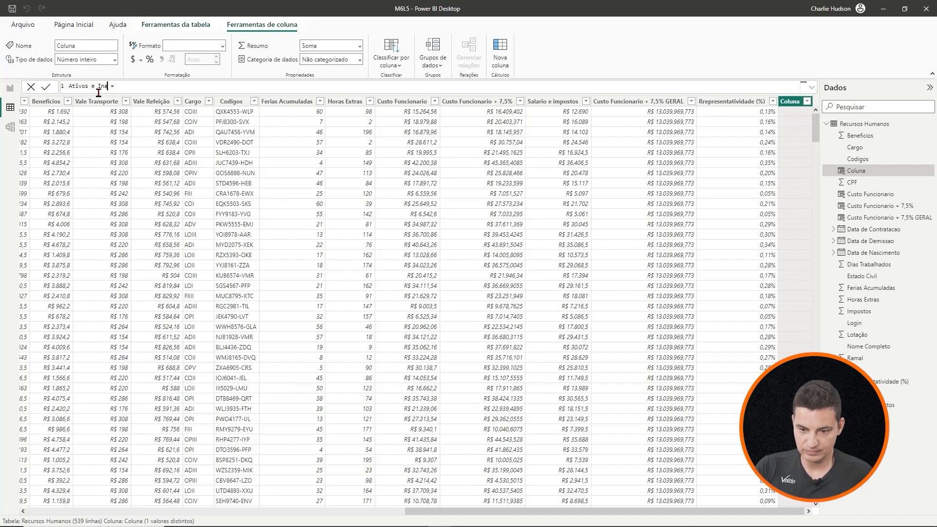
text(vitos)
- Begin the column's formula with an IF whose logical test is ISBLANK('Recursos Humanos'[Data de Demissao])
click(145, 86)
text(if)
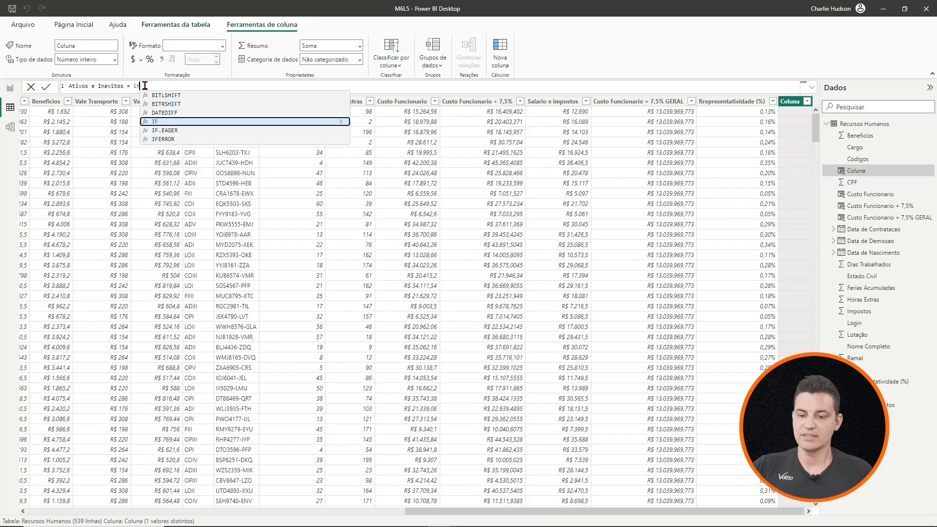
click(165, 122)
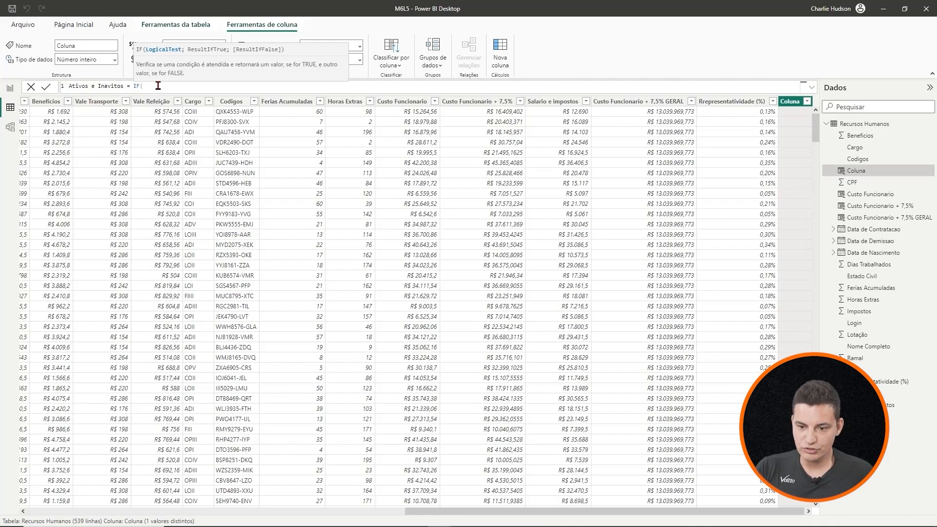
text(is)
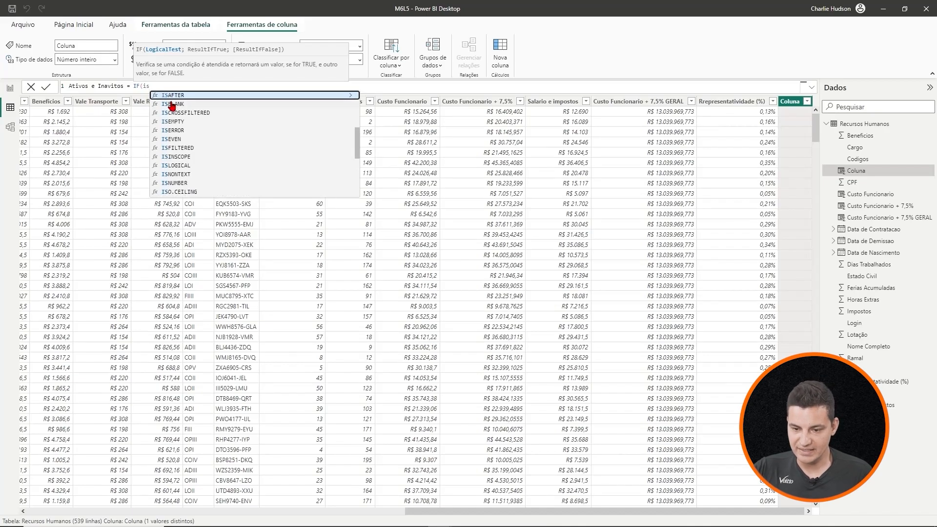
click(172, 104)
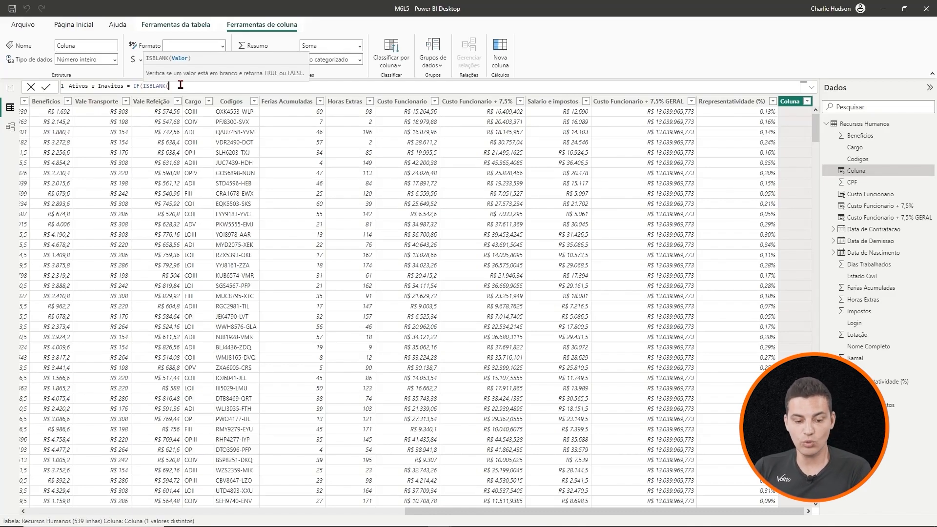
text(data)
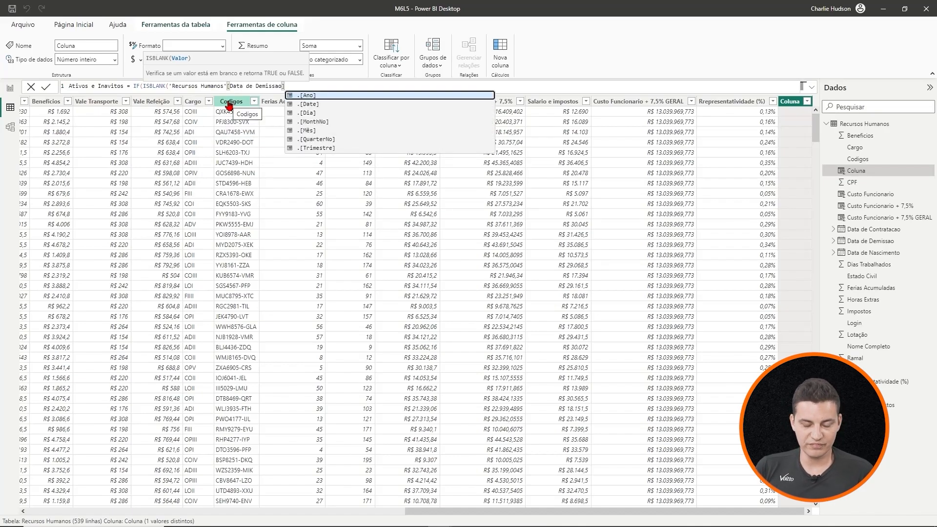
text())
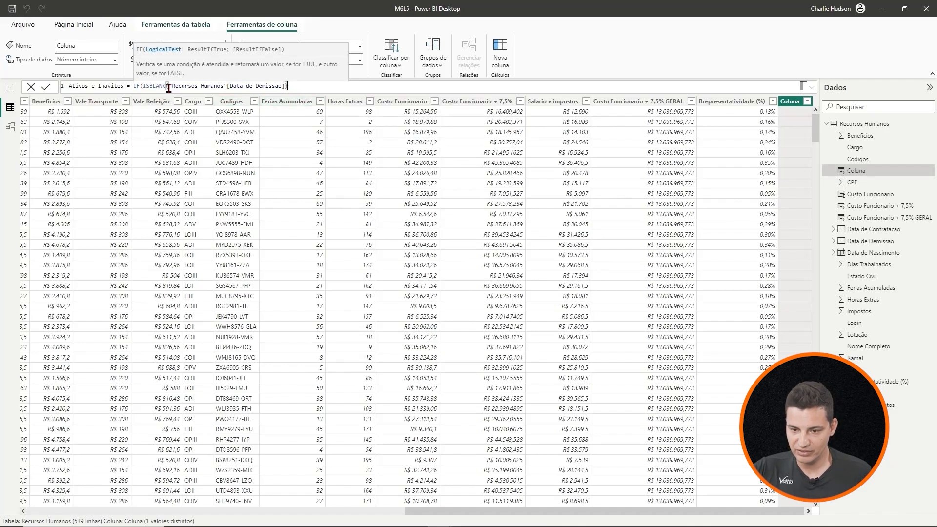
double_click(143, 86)
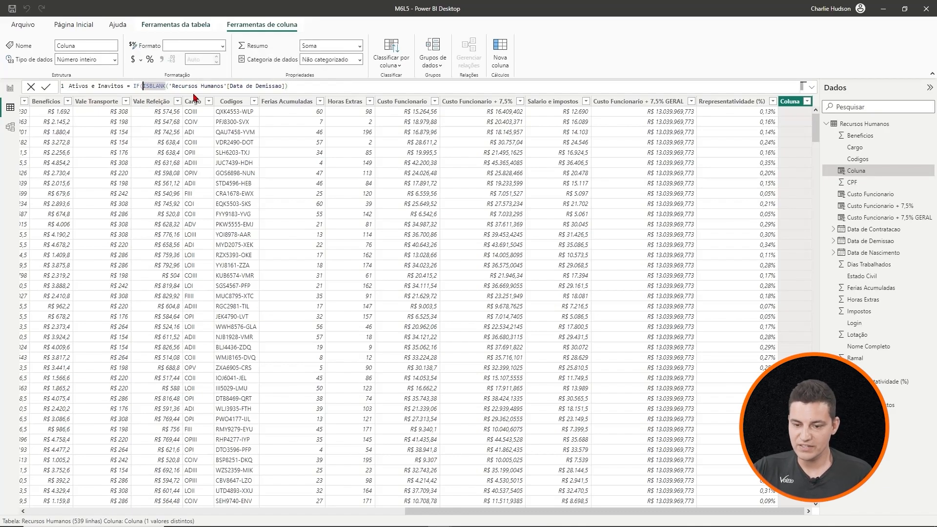
- Complete the IF formula with "Ativo" as the true result and "Inativo" as the false result, and commit the column
click(288, 86)
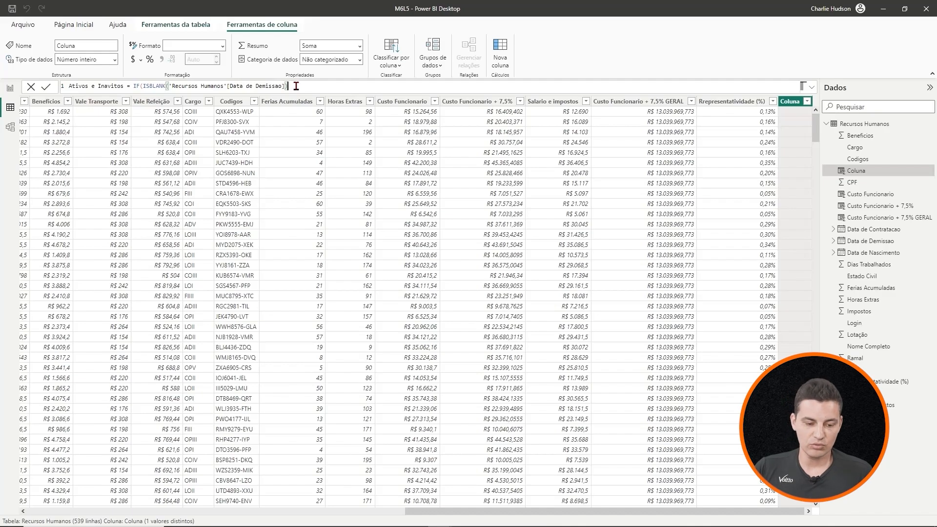
text(;)
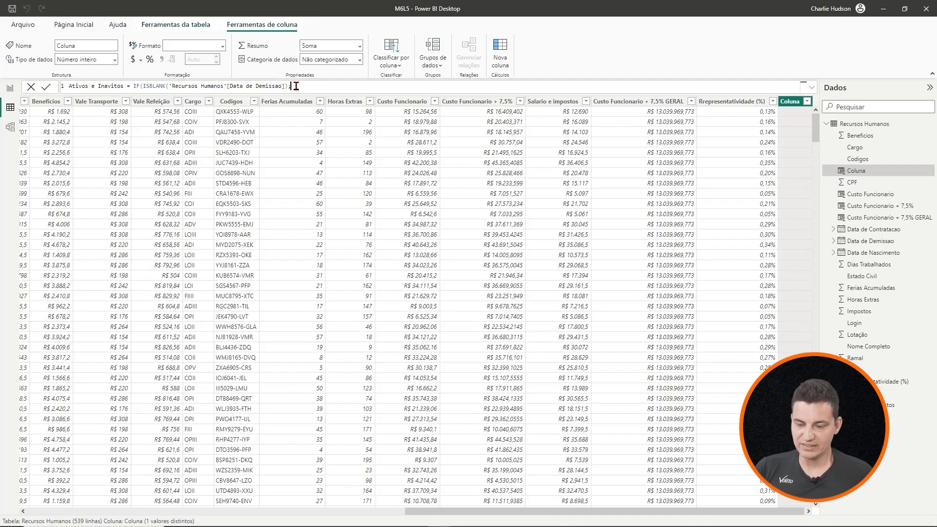
text("Ativo")
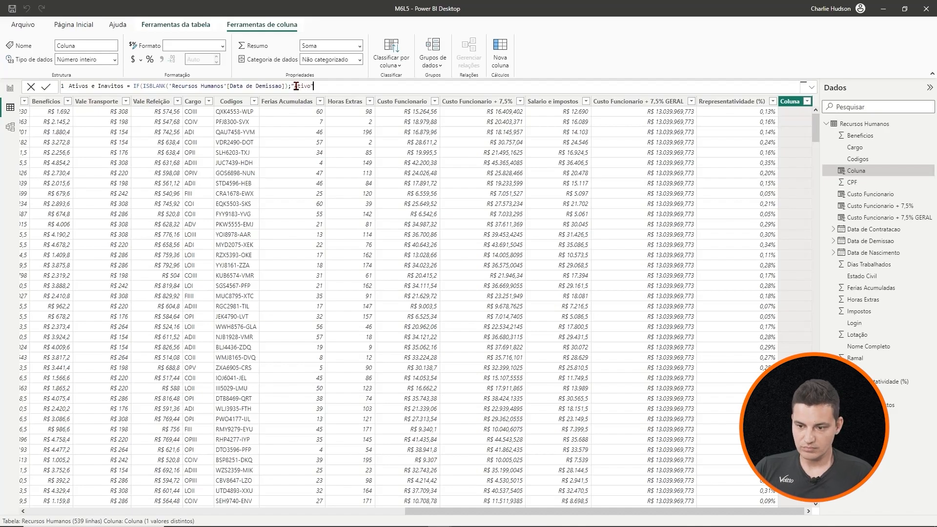
text(;)
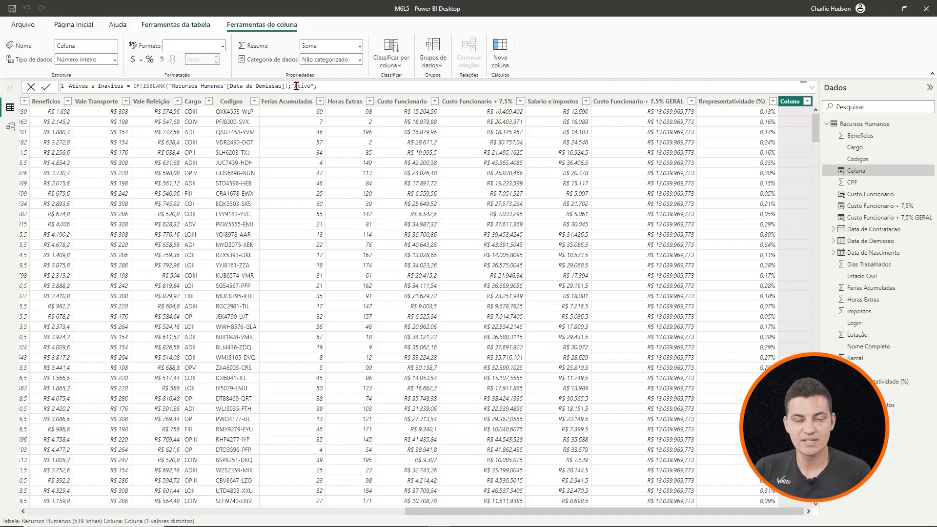
text(")
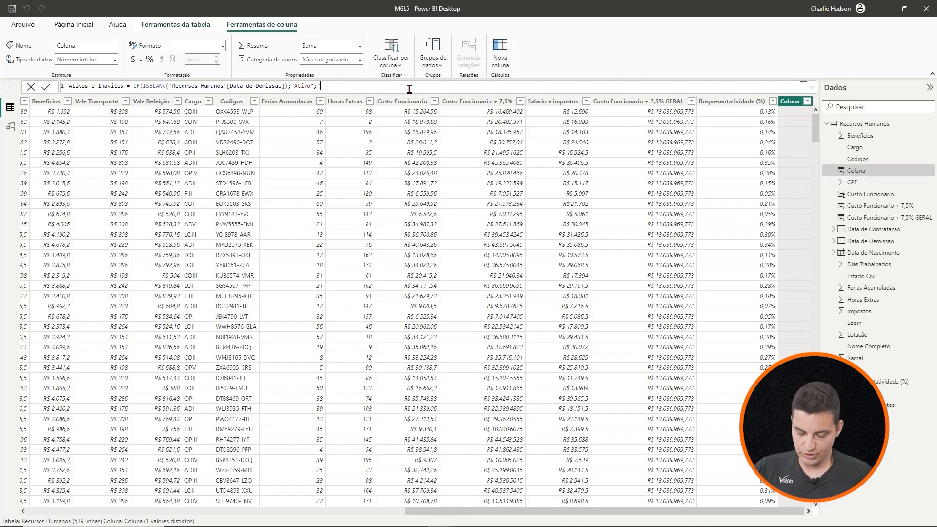
text(Inativo)
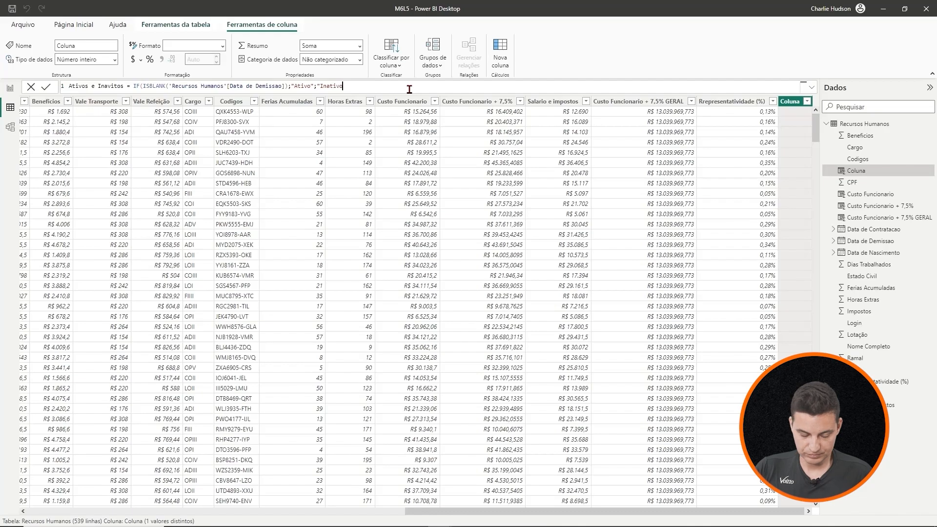
text("))
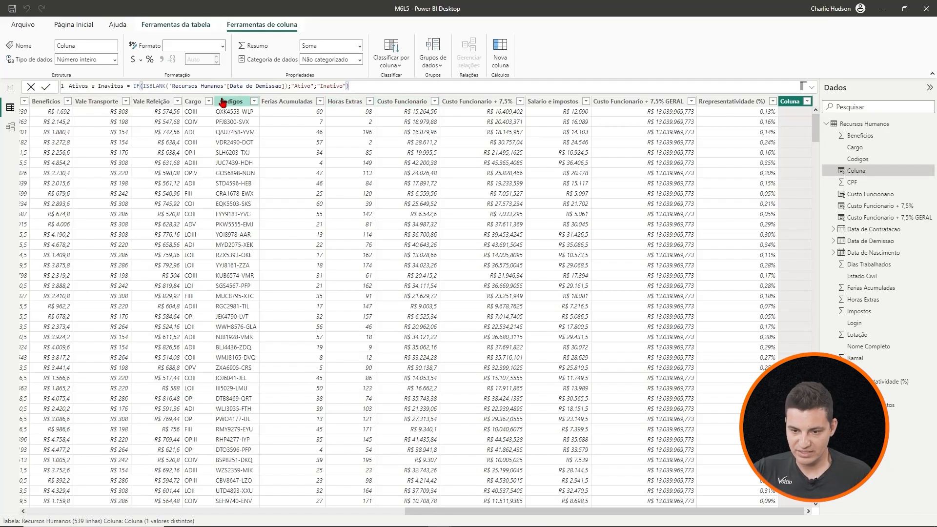
click(286, 86)
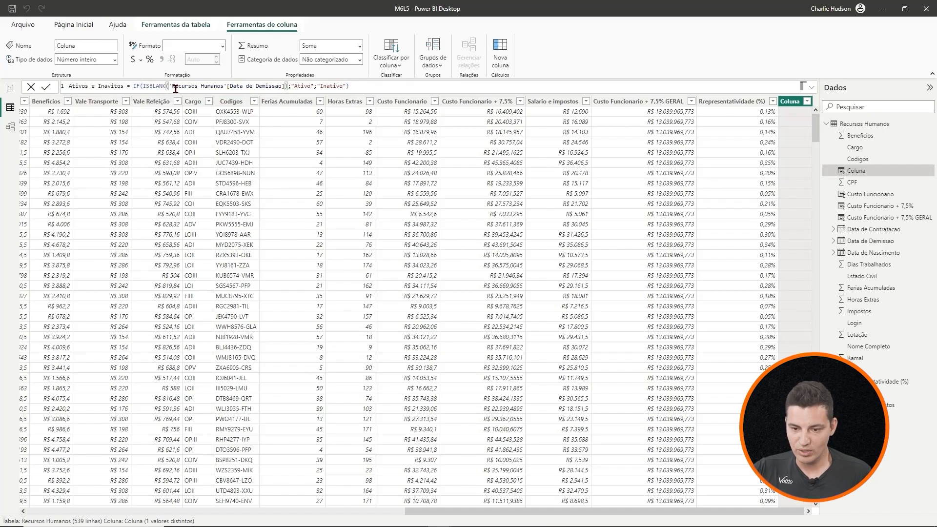
click(366, 85)
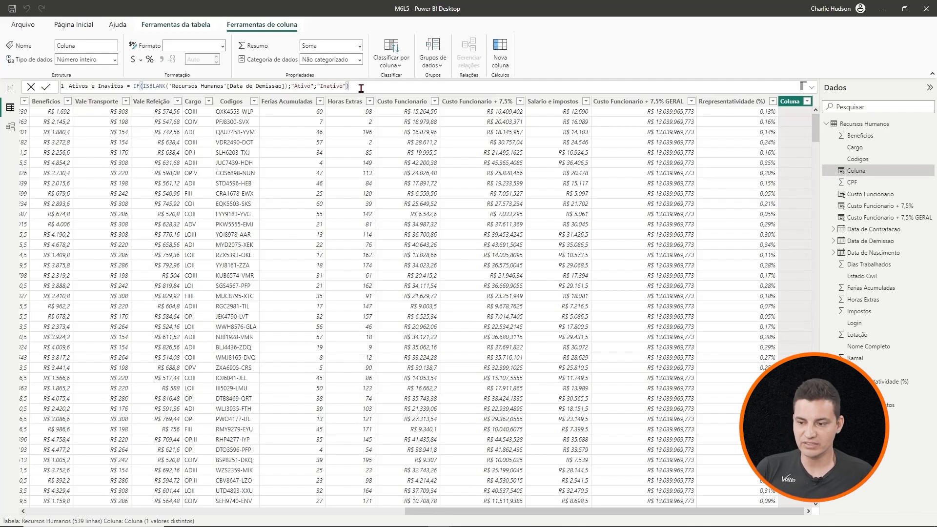
key(Return)
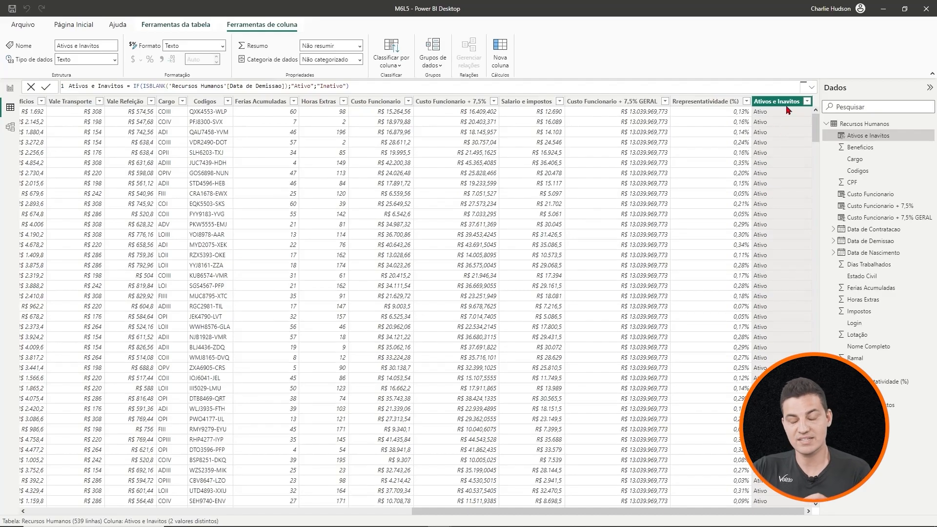
- Compare the Ativos e Inavitos values with the Data de Demissao dates across the table's rows
drag(815, 126, 832, 418)
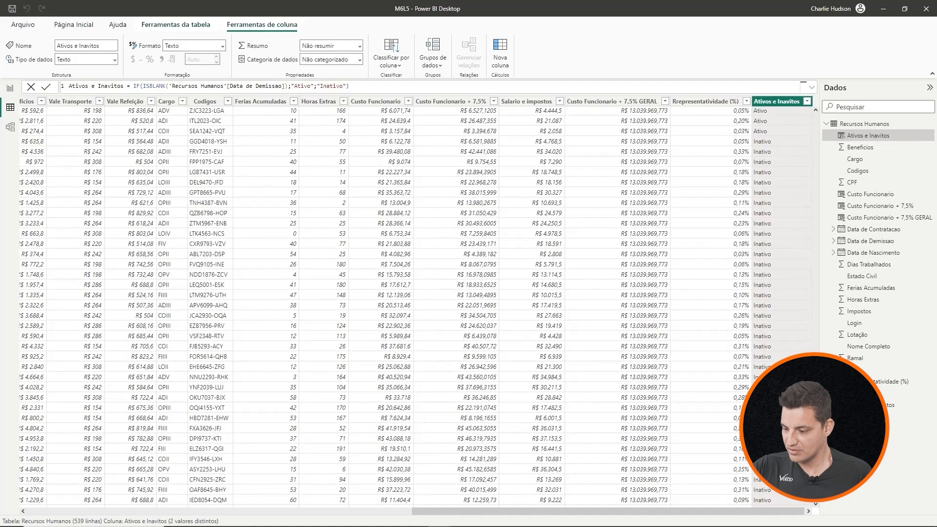
drag(765, 512, 525, 510)
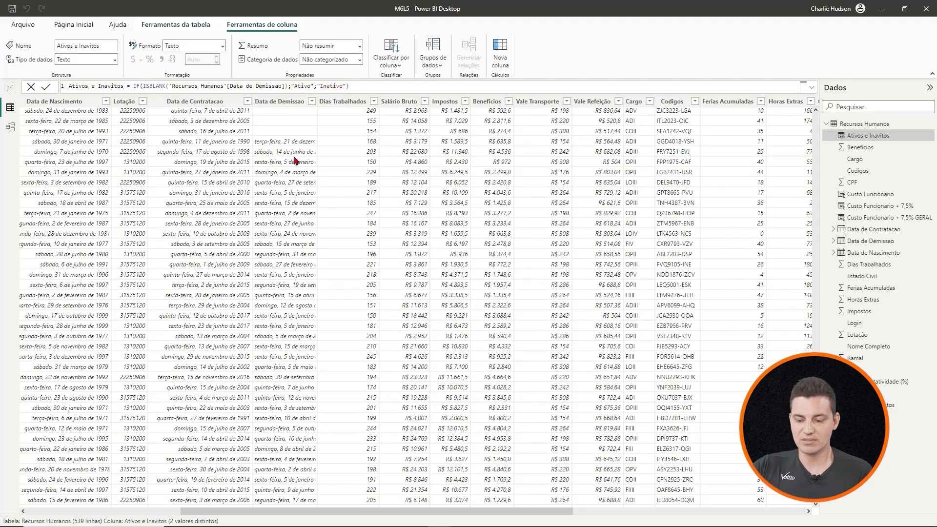
click(586, 500)
drag(537, 513, 769, 511)
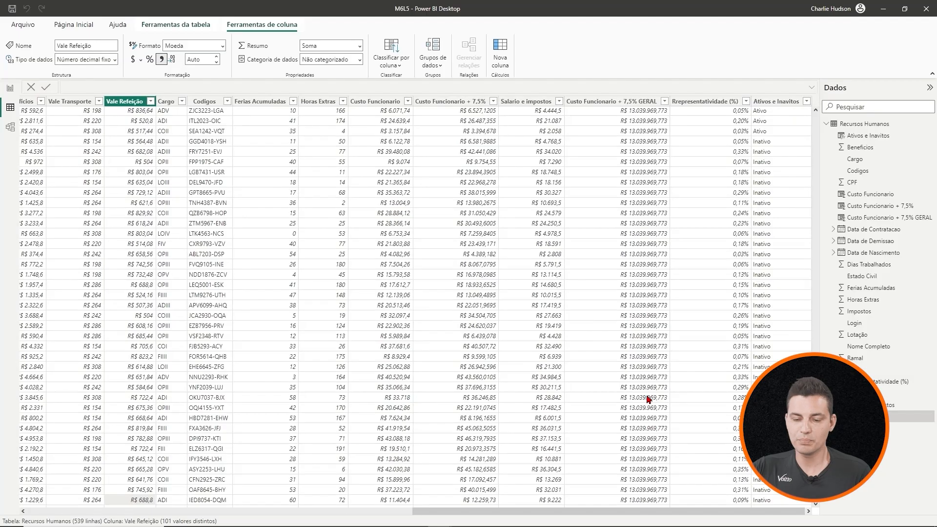
scroll(703, 352, down, 20)
scroll(703, 350, up, 20)
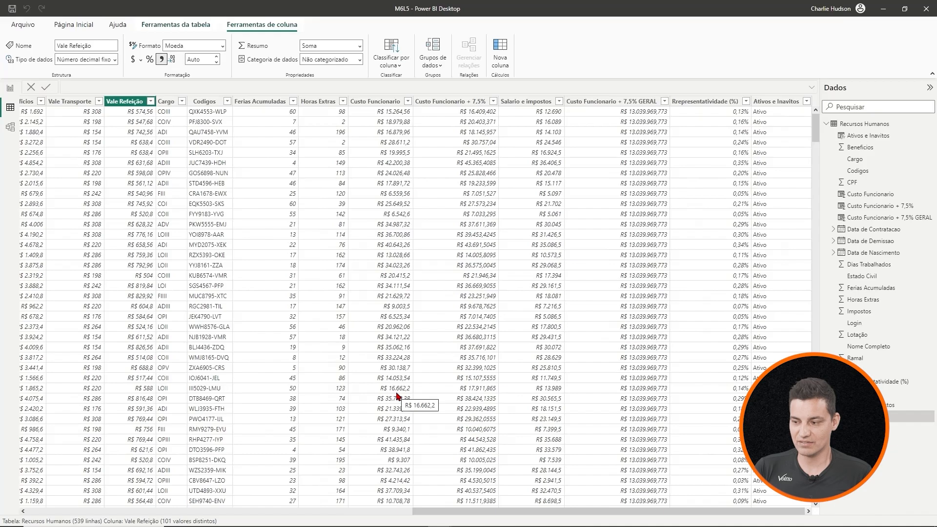
- Return to the report page and shrink the table visual's frame to fit closely around its contents
click(10, 89)
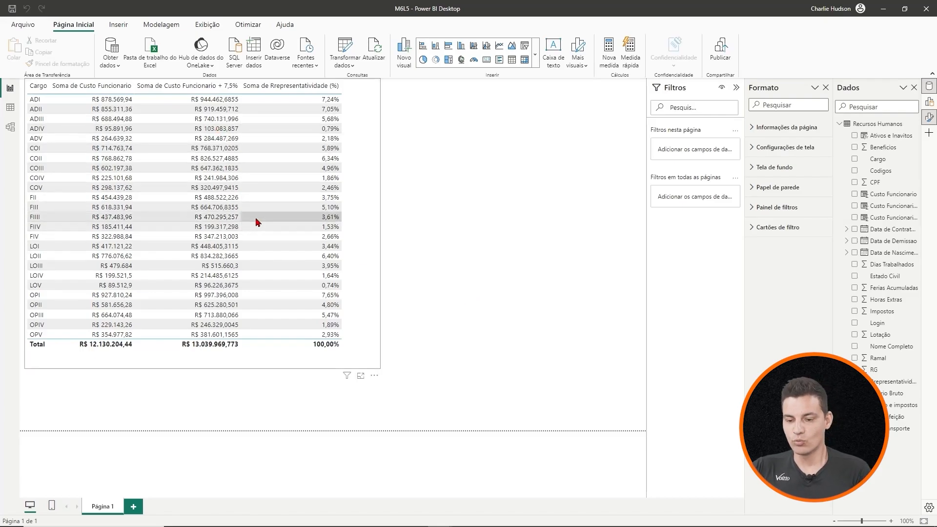
click(372, 367)
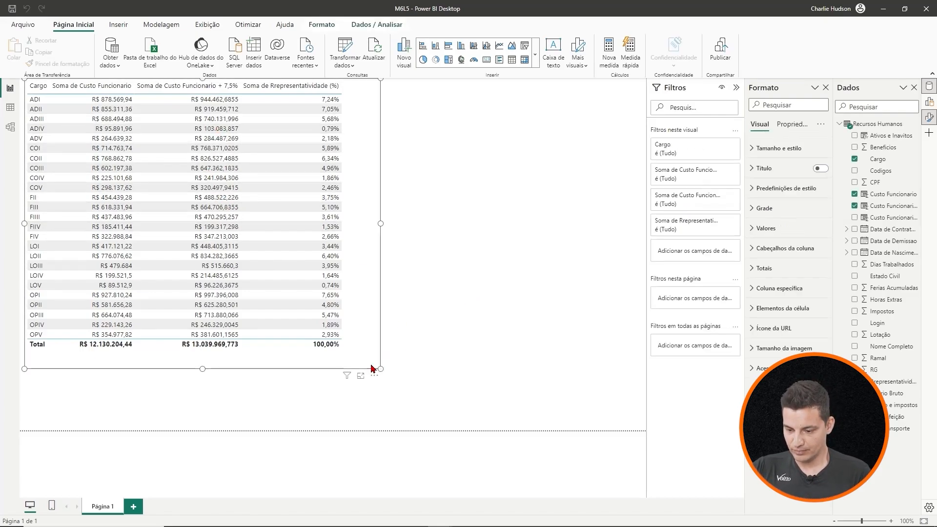
- Insert a clustered column chart on the report page, then position and size it in the empty space beside the table
click(428, 297)
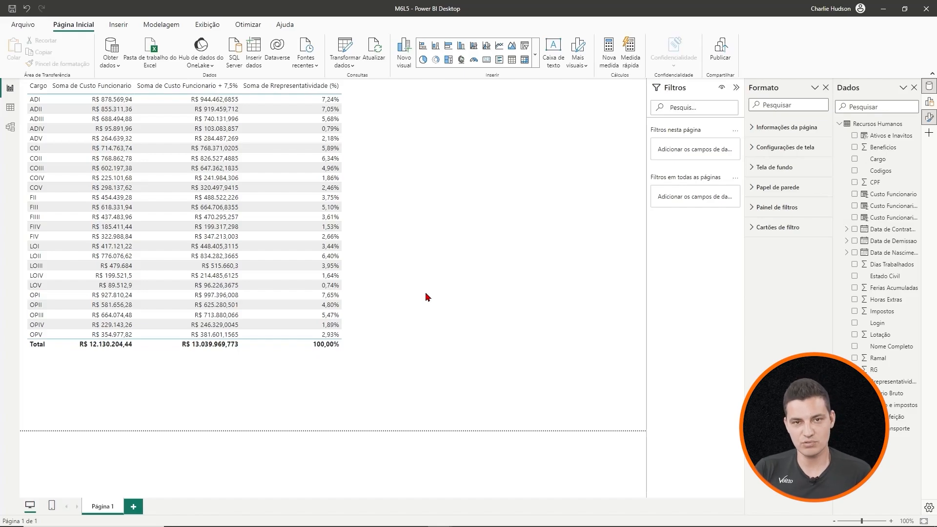
click(460, 46)
drag(275, 364, 551, 183)
drag(625, 211, 533, 213)
drag(418, 249, 418, 325)
drag(485, 192, 554, 124)
drag(483, 254, 484, 306)
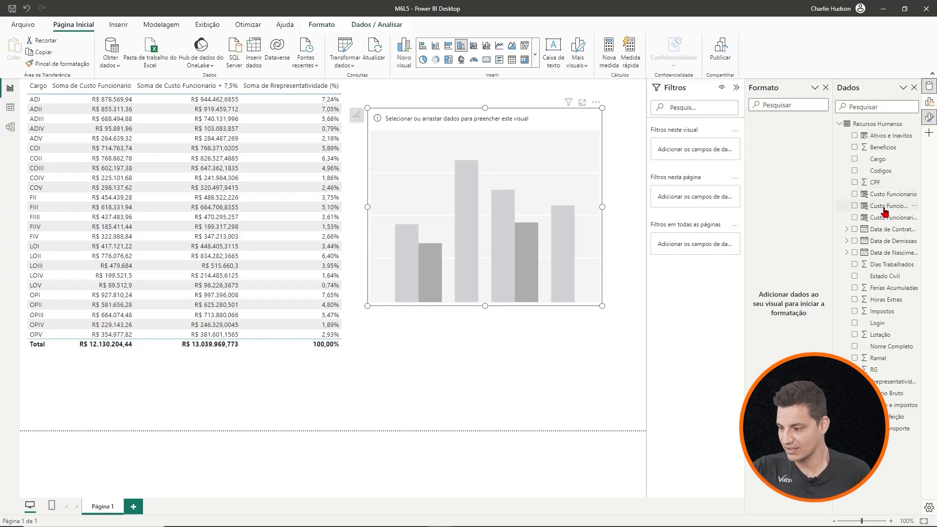
- Plot CPF by Ativos e Inavitos in the column chart and set the CPF aggregation to Contagem
click(855, 182)
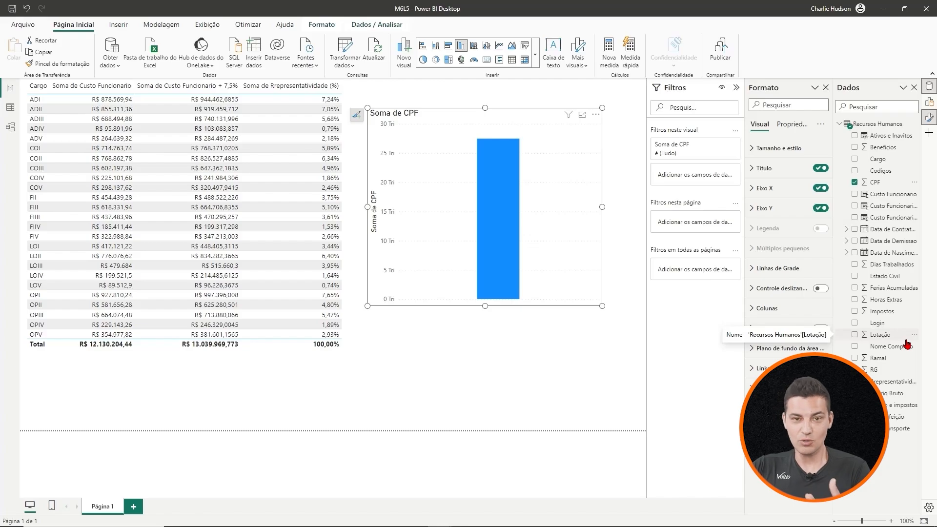
click(854, 135)
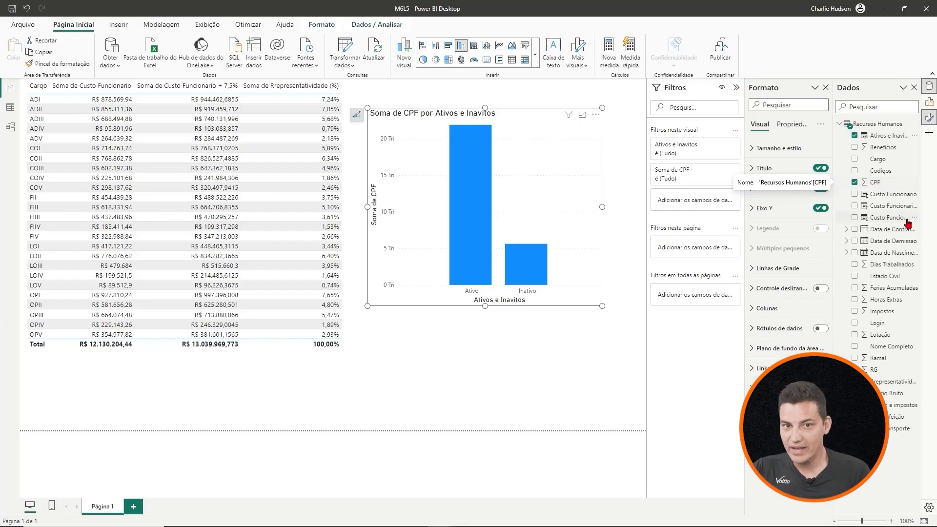
click(930, 117)
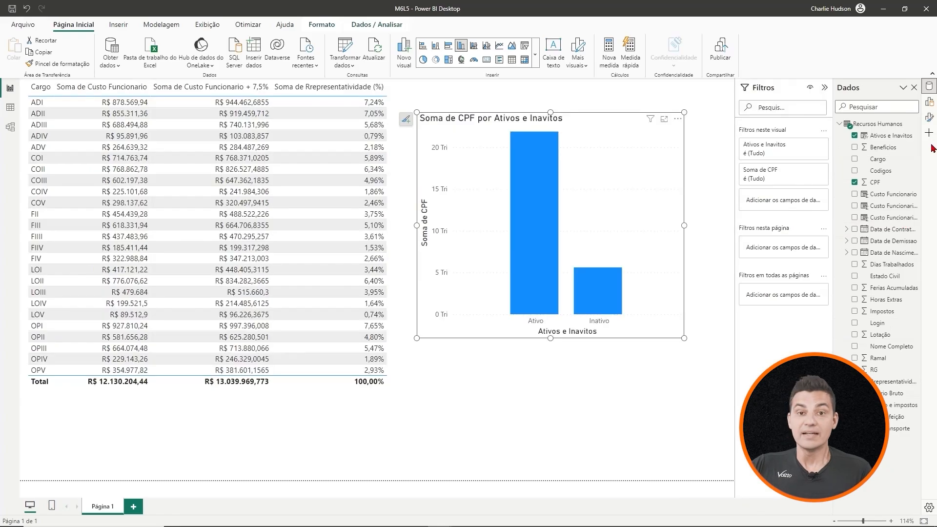
click(930, 107)
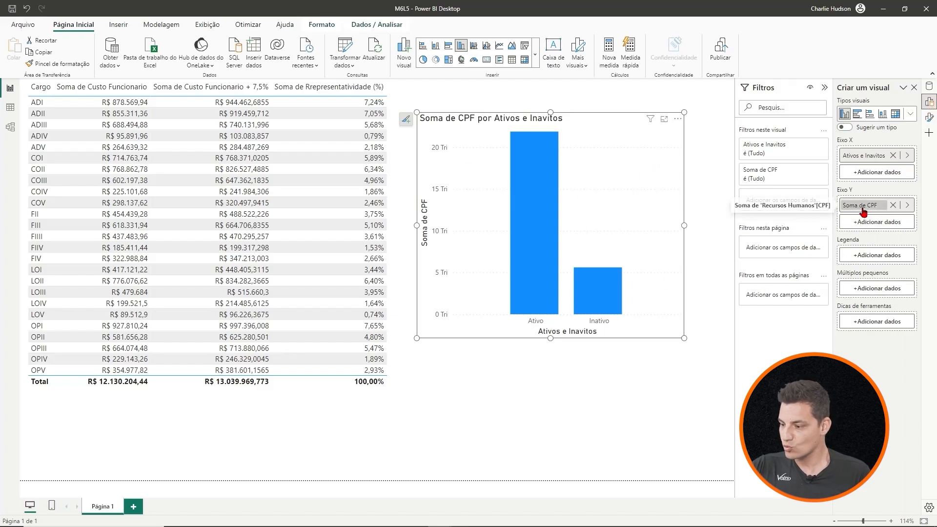
click(909, 208)
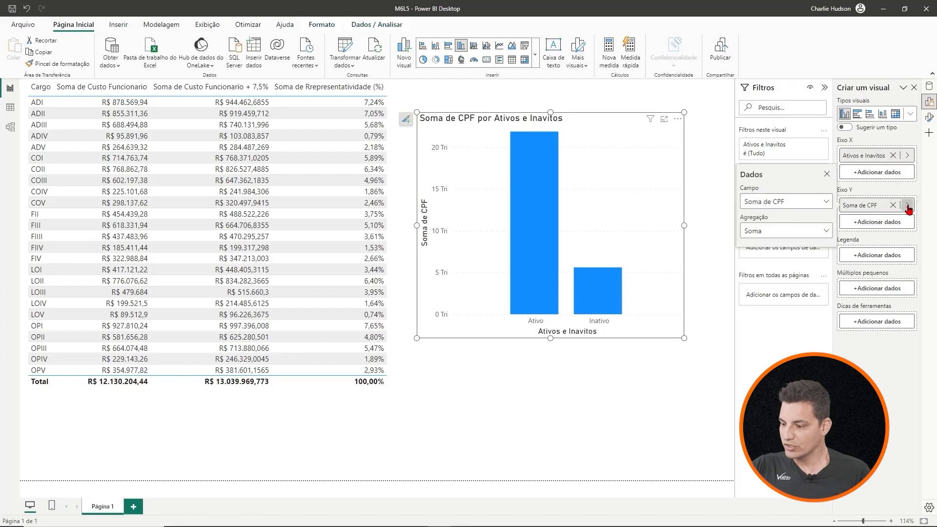
click(813, 234)
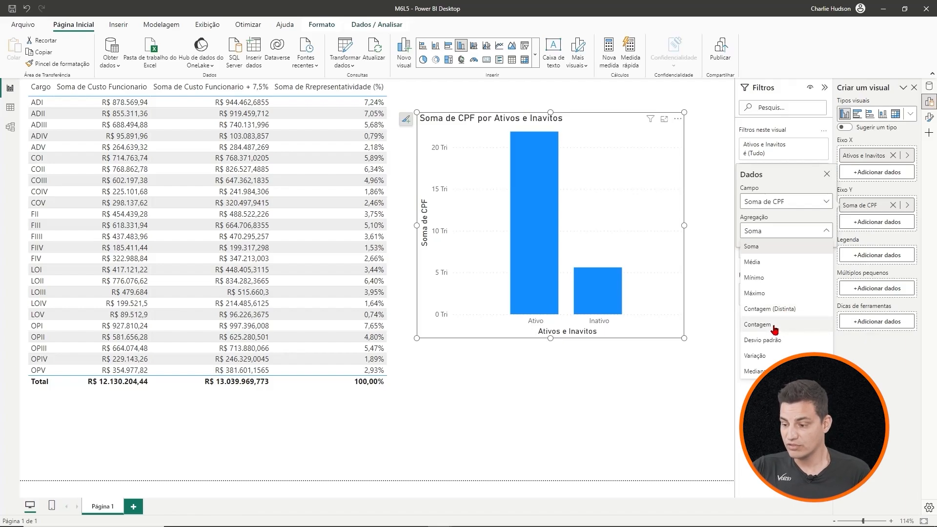
click(774, 330)
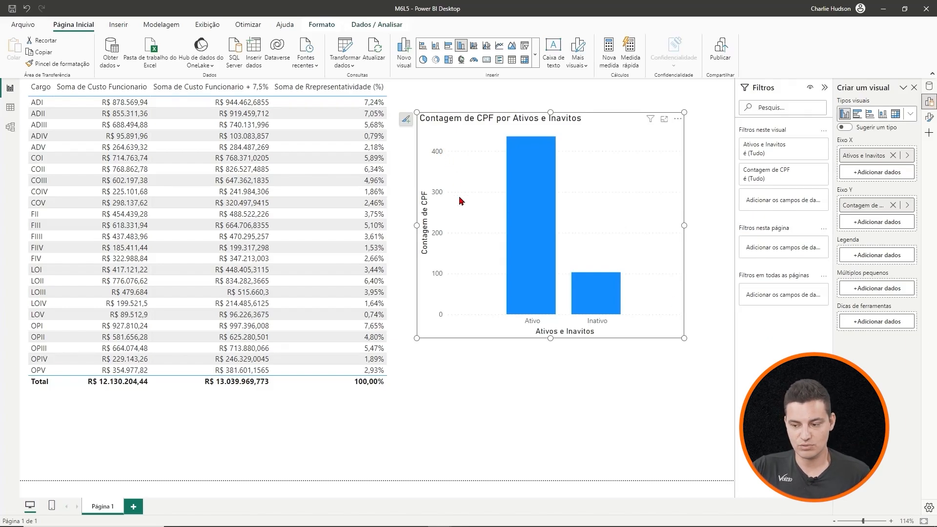
- Enlarge the column chart slightly and turn on data labels for its columns
drag(684, 338, 705, 365)
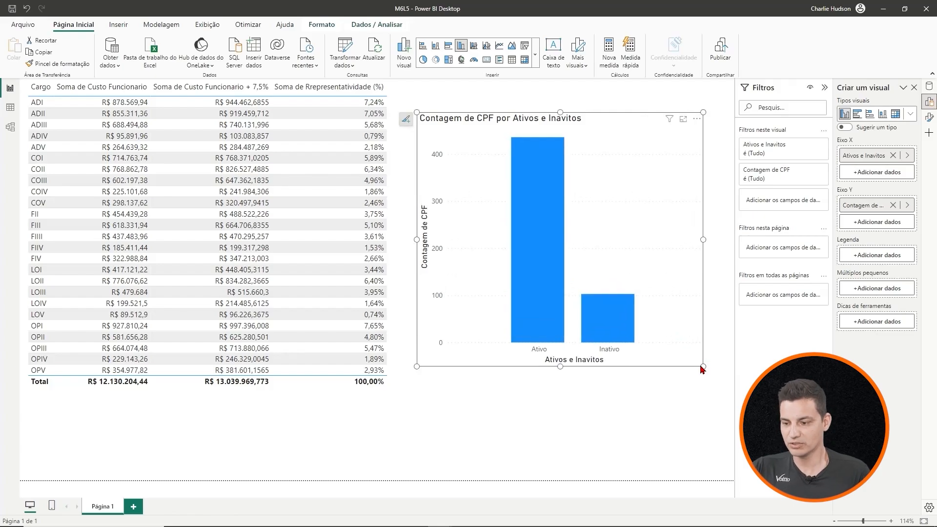
double_click(627, 125)
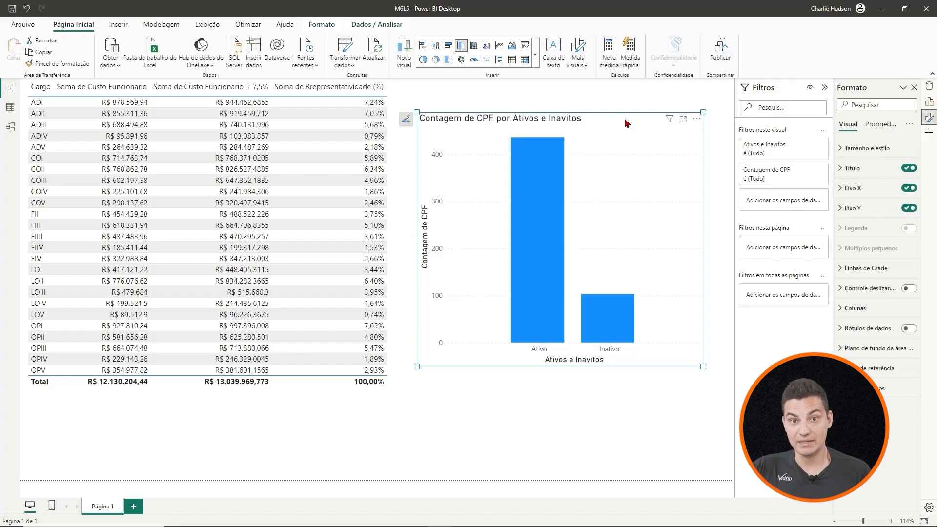
click(541, 174)
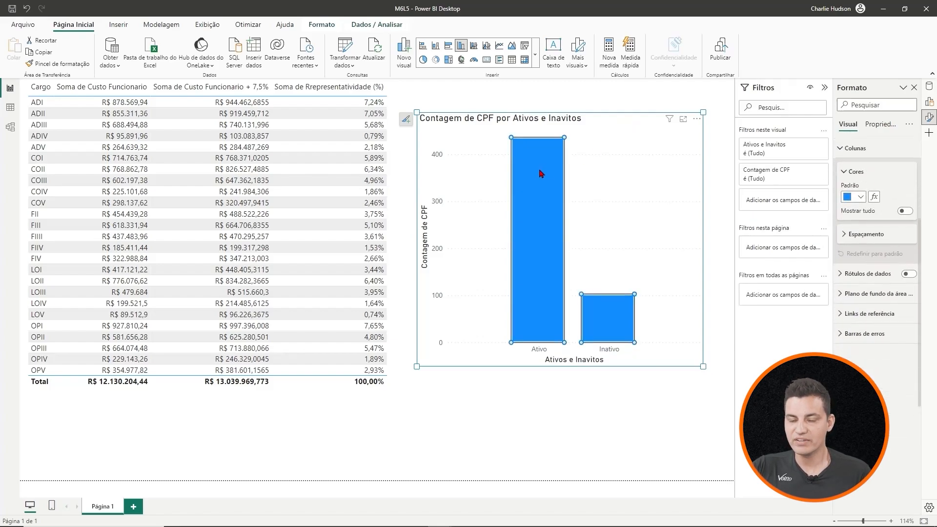
click(908, 275)
click(660, 429)
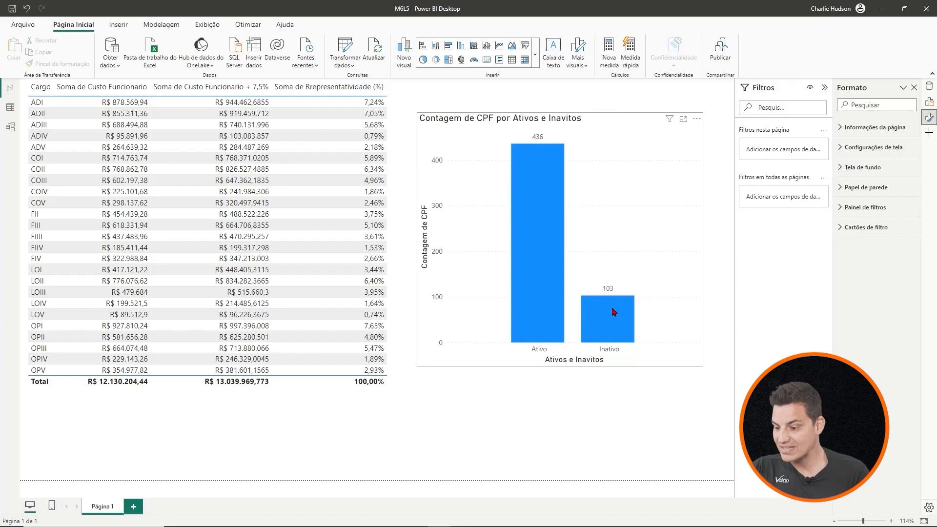
mouse_move(614, 313)
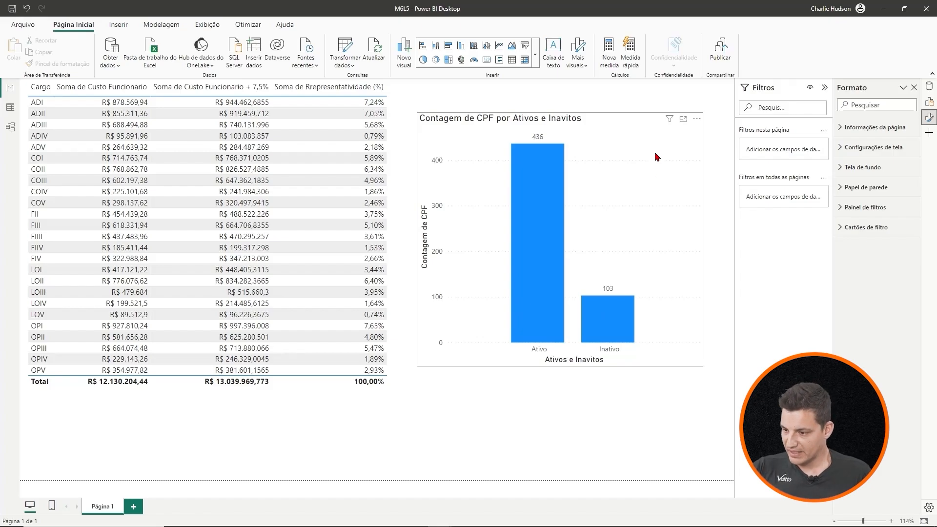
- Change the column chart's title to "Colaboradores Ativos e Inavitos"
click(630, 124)
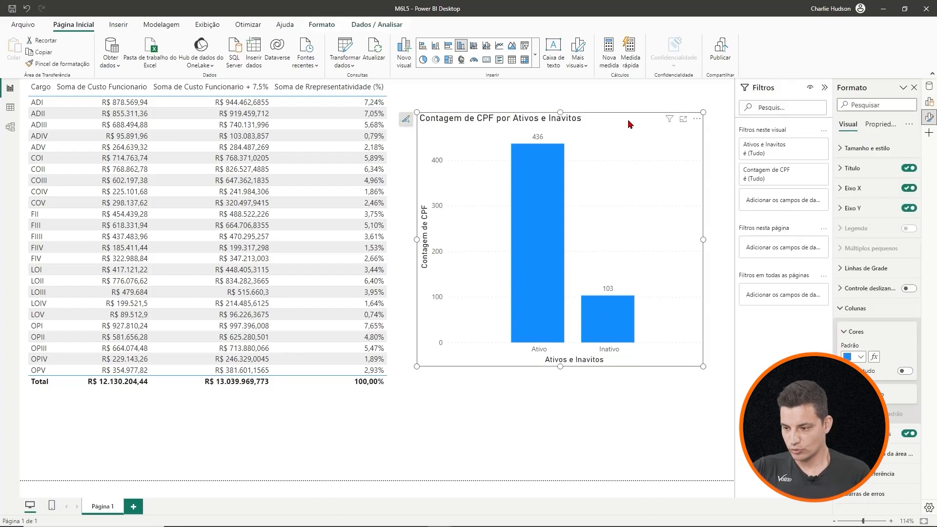
click(560, 121)
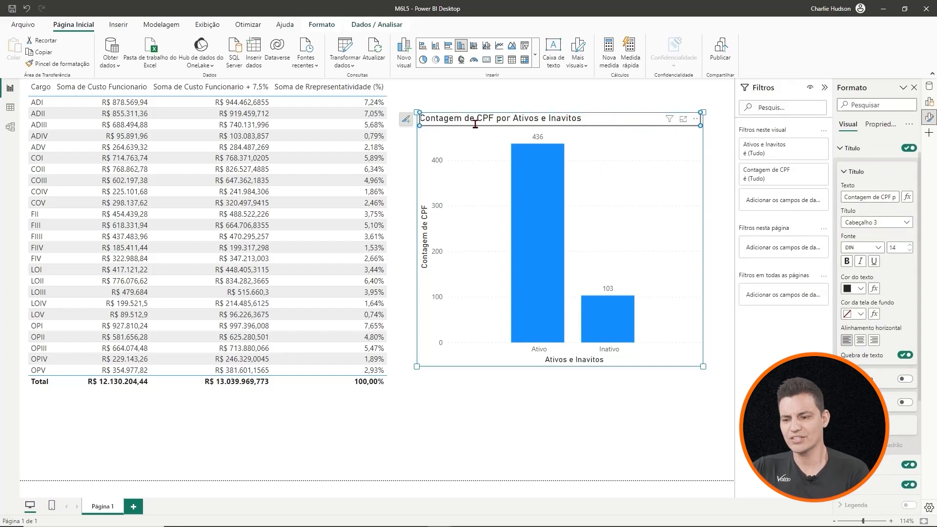
double_click(512, 118)
click(512, 121)
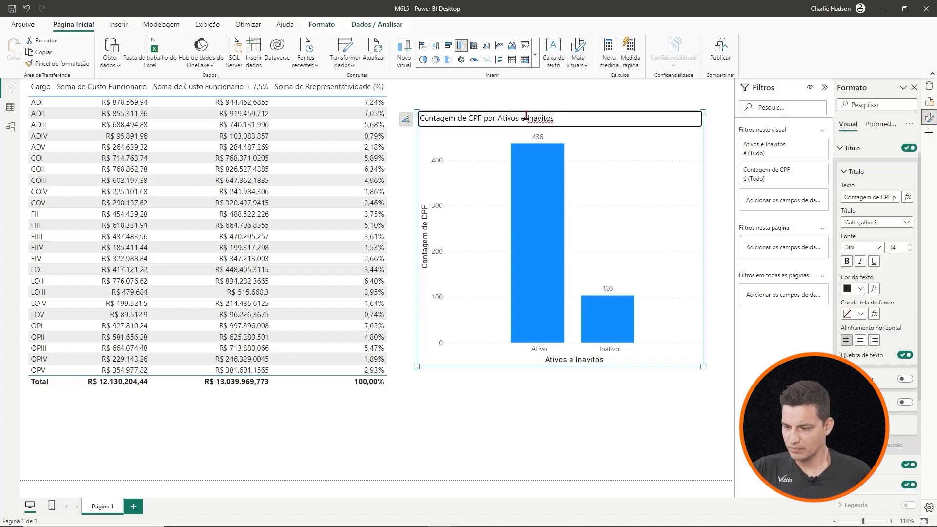
click(498, 119)
key(BackSpace)
key(BackSpace)
key(BackSpace)
key(BackSpace)
key(BackSpace)
key(BackSpace)
key(BackSpace)
key(BackSpace)
key(BackSpace)
key(BackSpace)
key(BackSpace)
key(BackSpace)
key(BackSpace)
key(BackSpace)
key(BackSpace)
key(BackSpace)
key(BackSpace)
key(BackSpace)
key(BackSpace)
key(BackSpace)
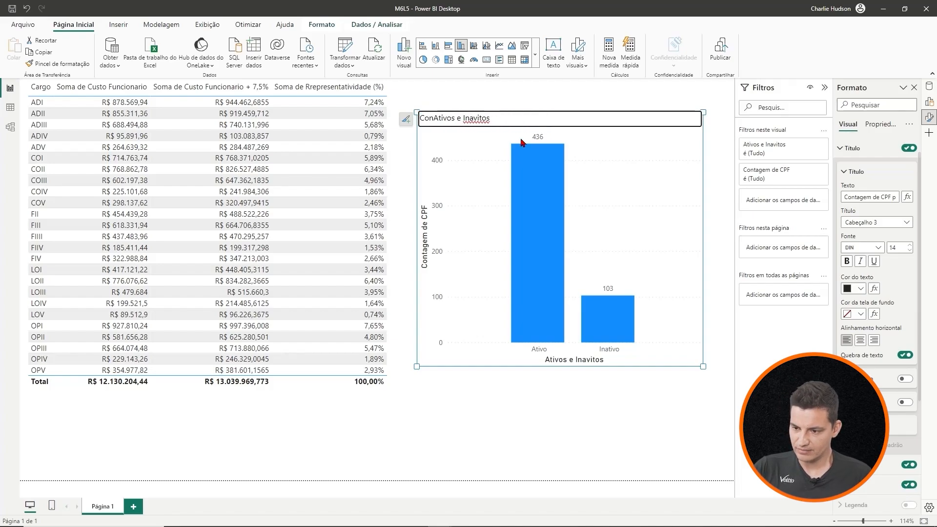
text(Colaboradores)
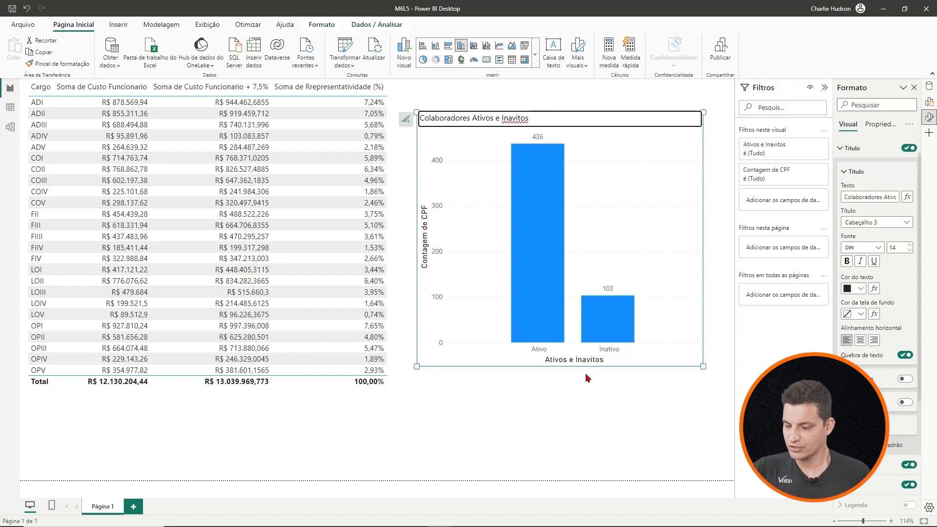
click(590, 406)
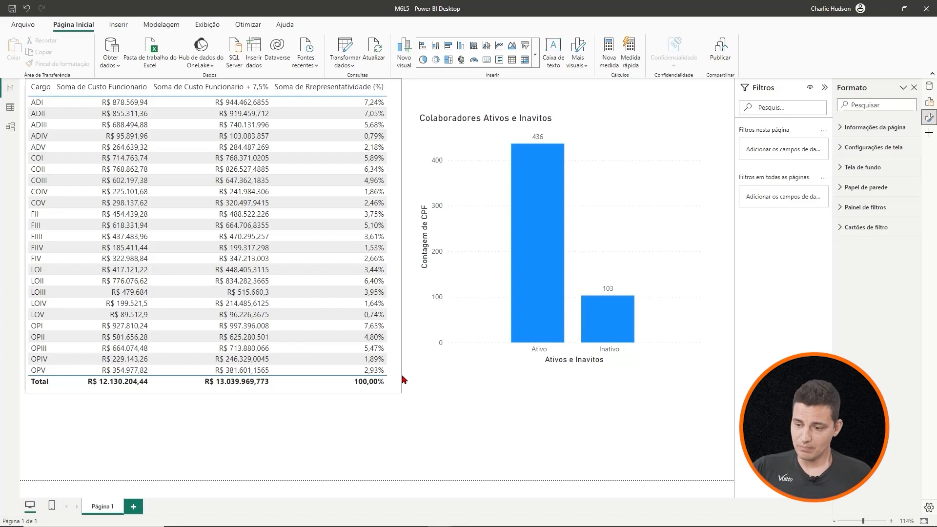
- Add a new calculated column to the Recursos Humanos table and name it Ferias Imediata in its formula
click(10, 108)
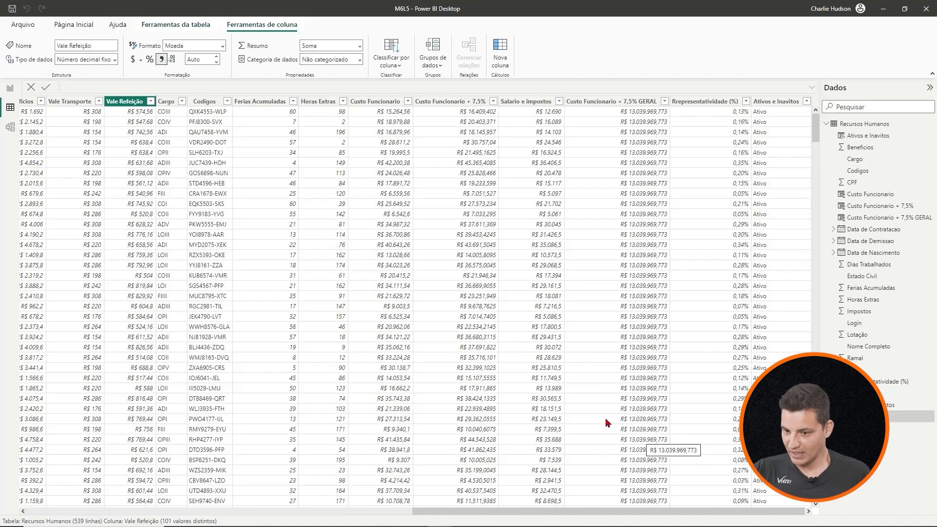
click(500, 46)
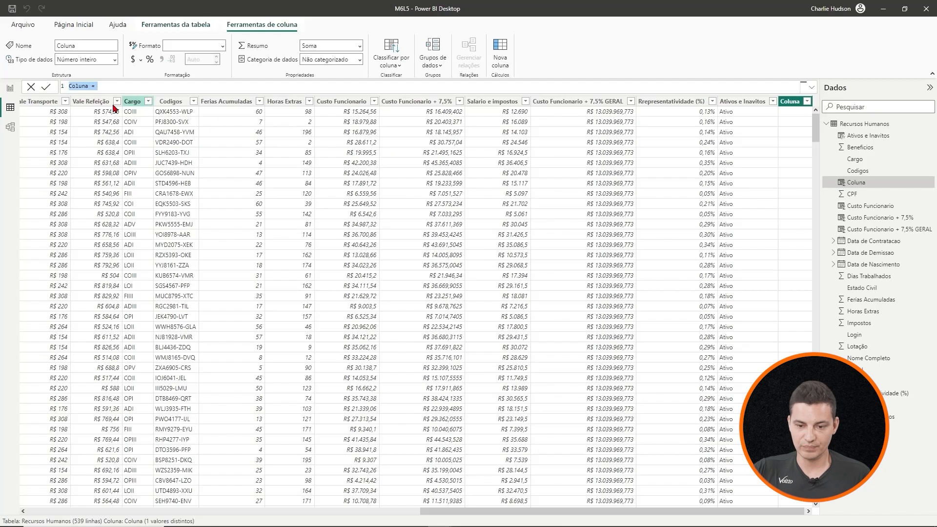
double_click(78, 86)
key(ctrl+a)
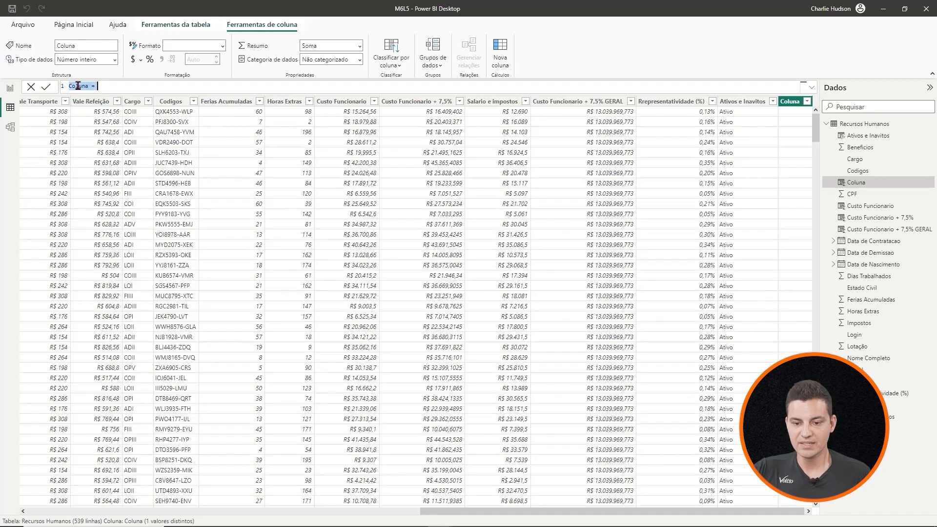
click(82, 86)
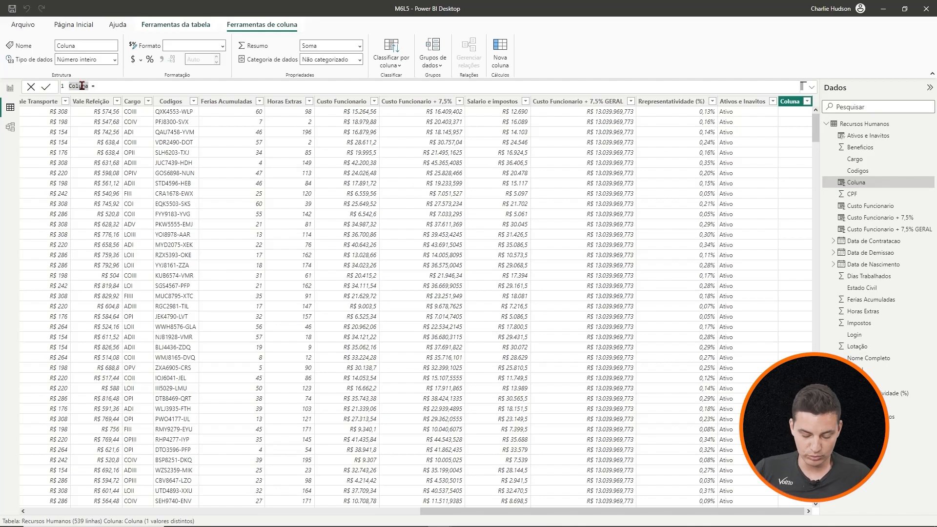
text(Ferias)
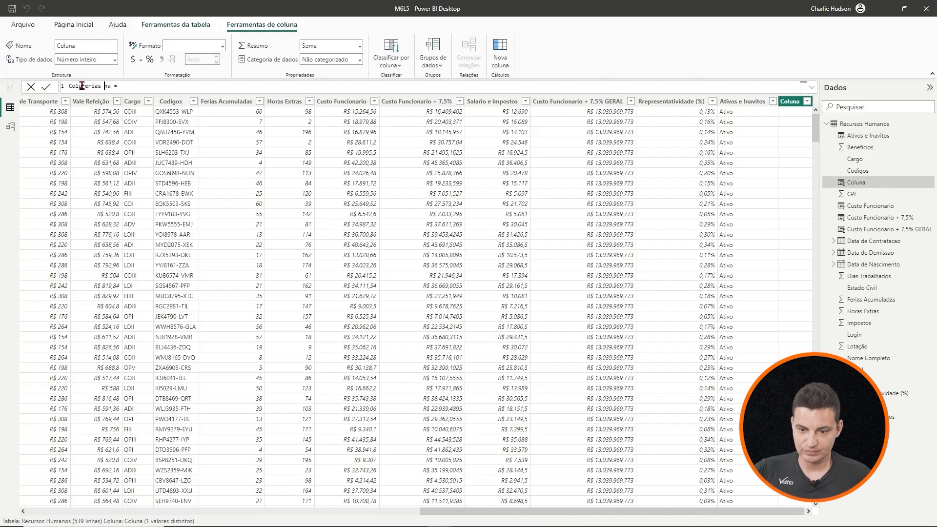
drag(110, 86, 69, 86)
text(Ferias Imediata)
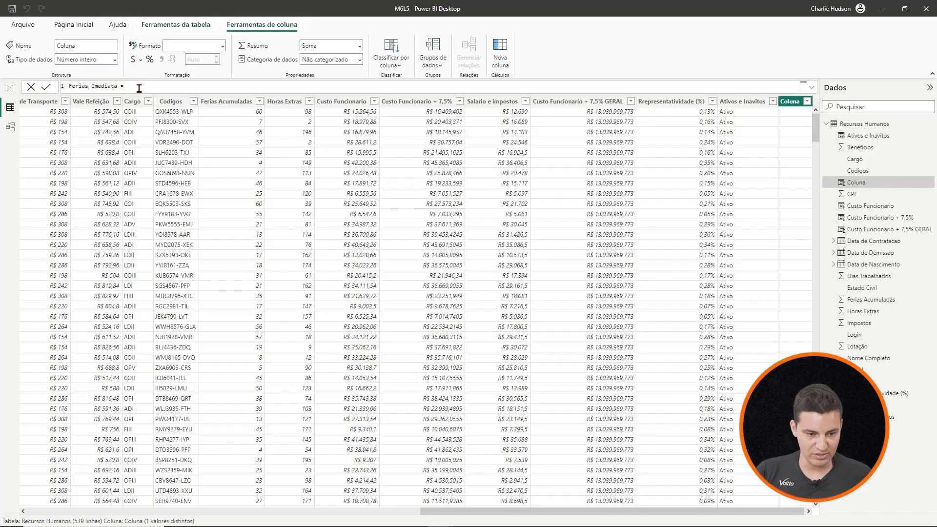
- Begin the column's formula with an IF whose AND test has 'Recursos Humanos'[Ferias Acumuladas]>=30 as its first condition
text(If)
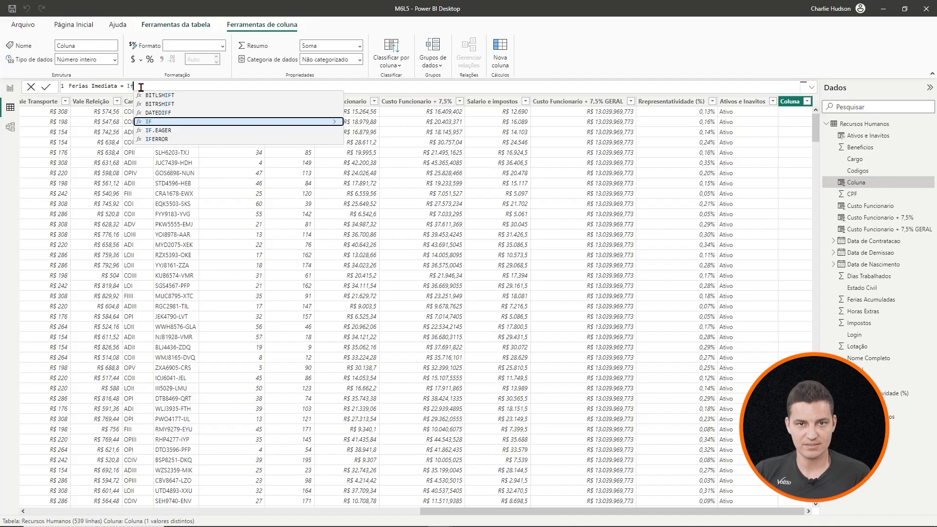
text(()
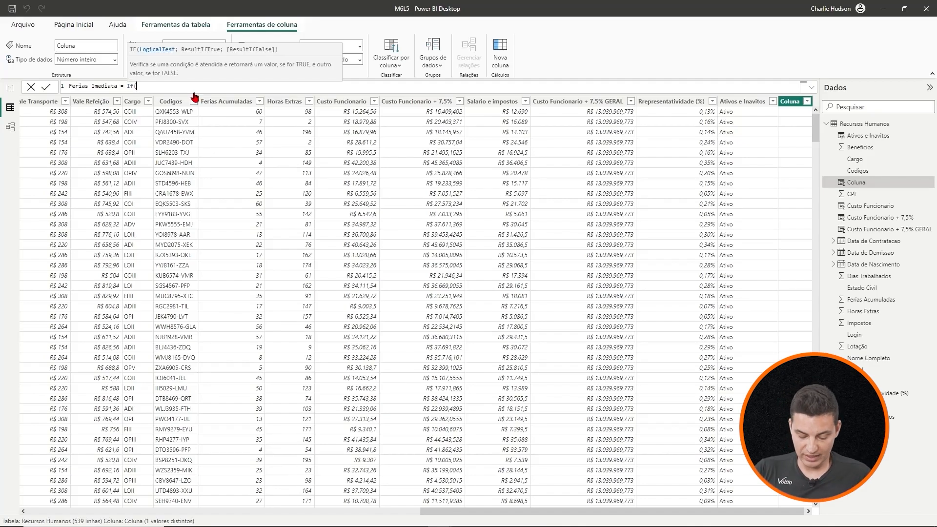
text(anda)
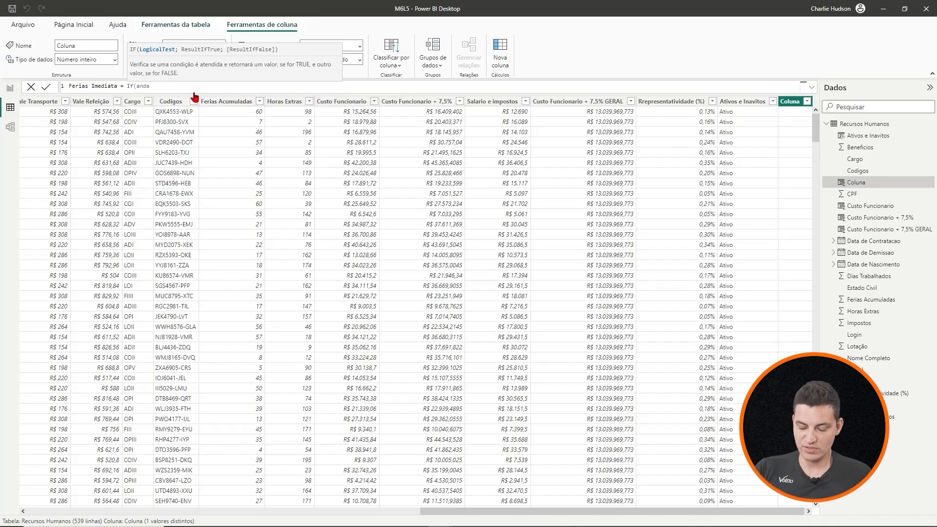
key(BackSpace)
key(Tab)
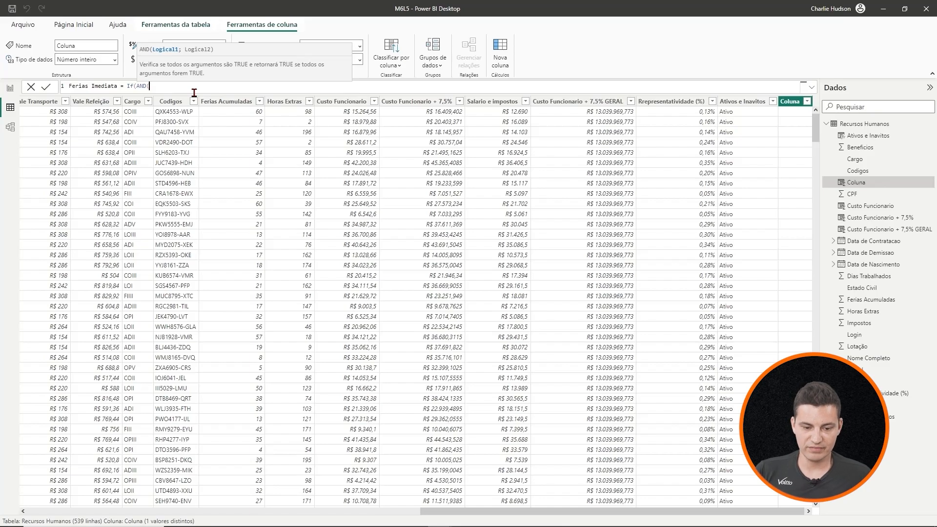
text(feri)
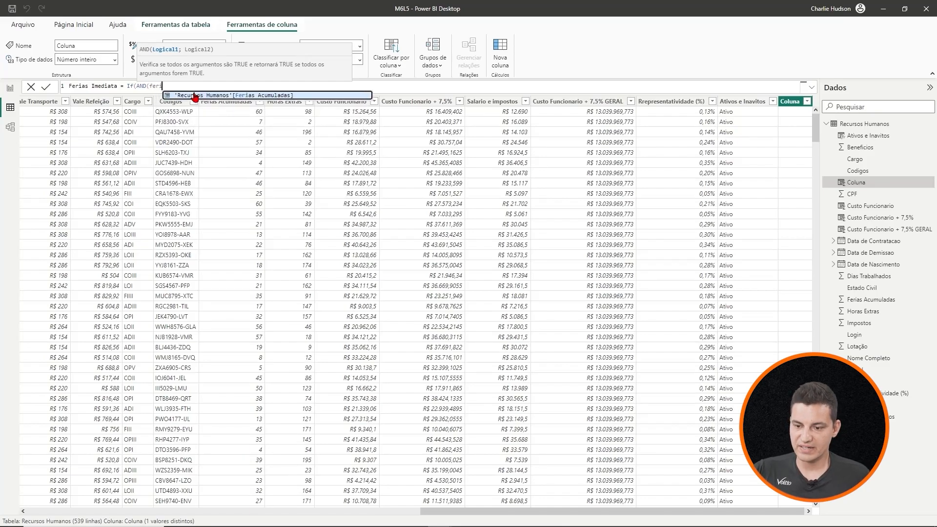
click(195, 96)
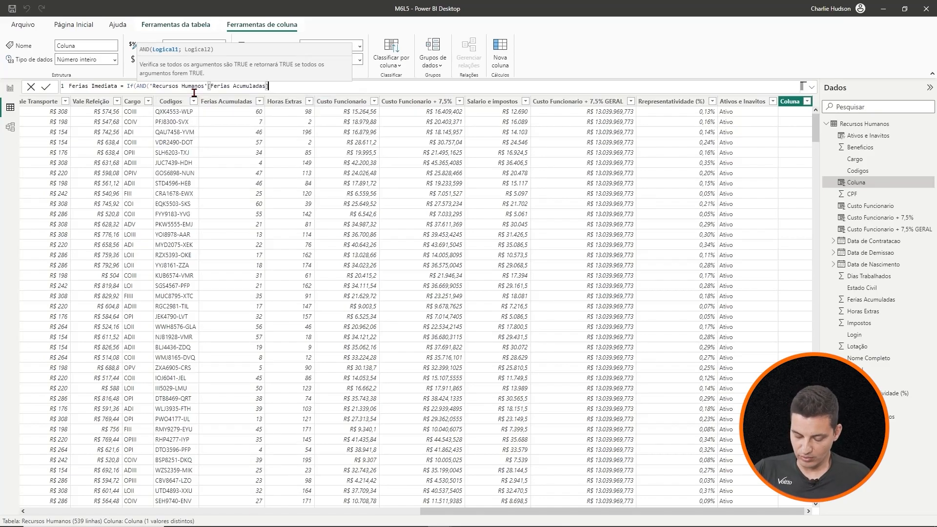
text(>=30)
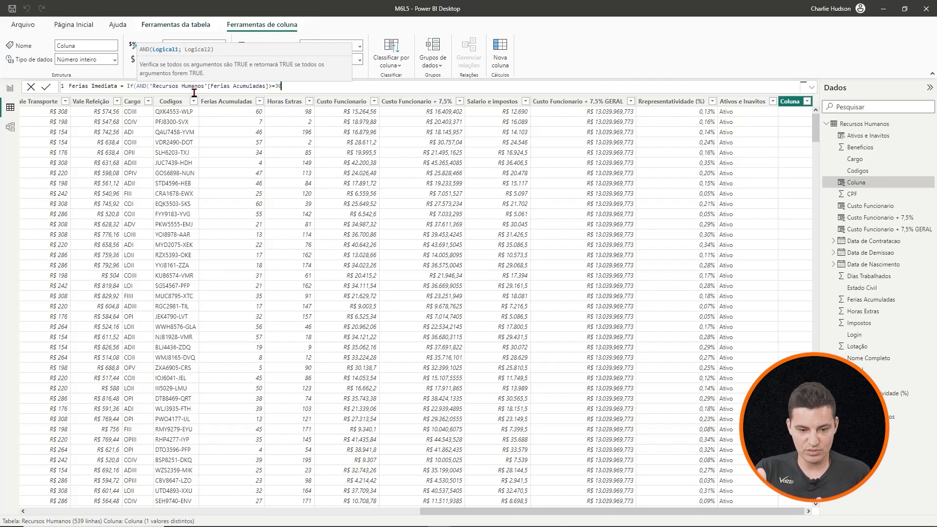
- Add 'Recursos Humanos'[Horas Extras]>=100 as the second condition of the AND test and close the AND
text(;)
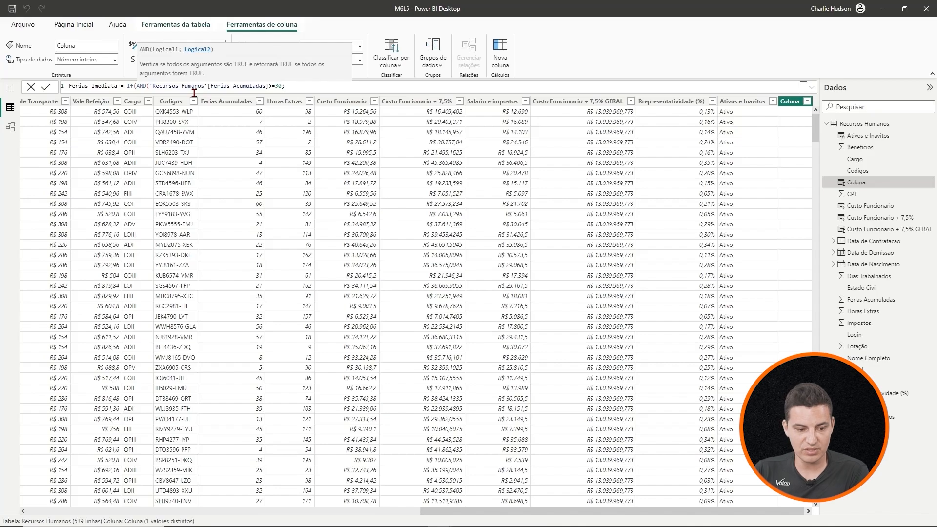
text(horas)
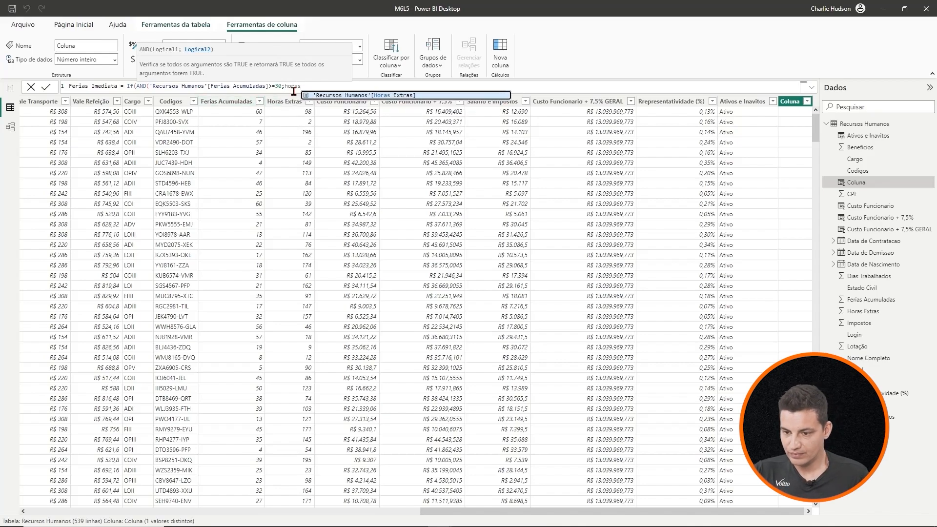
click(322, 96)
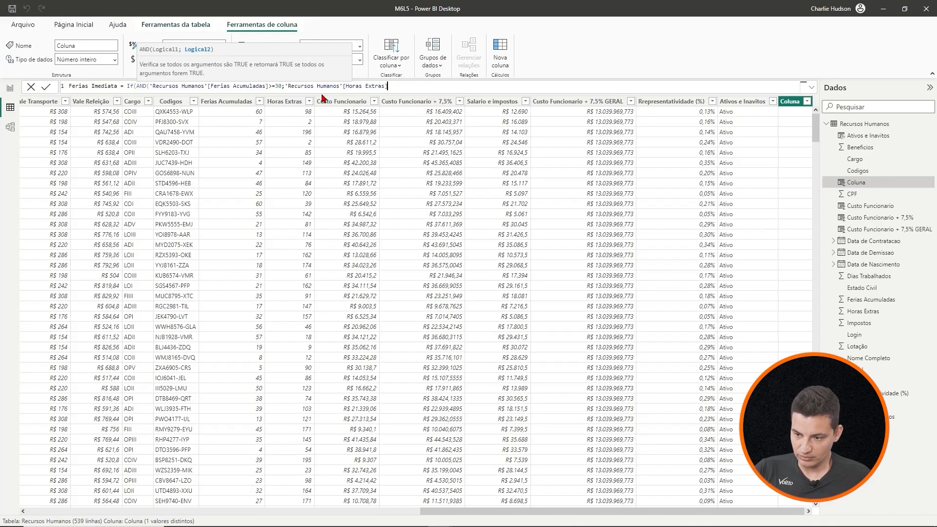
text(>=)
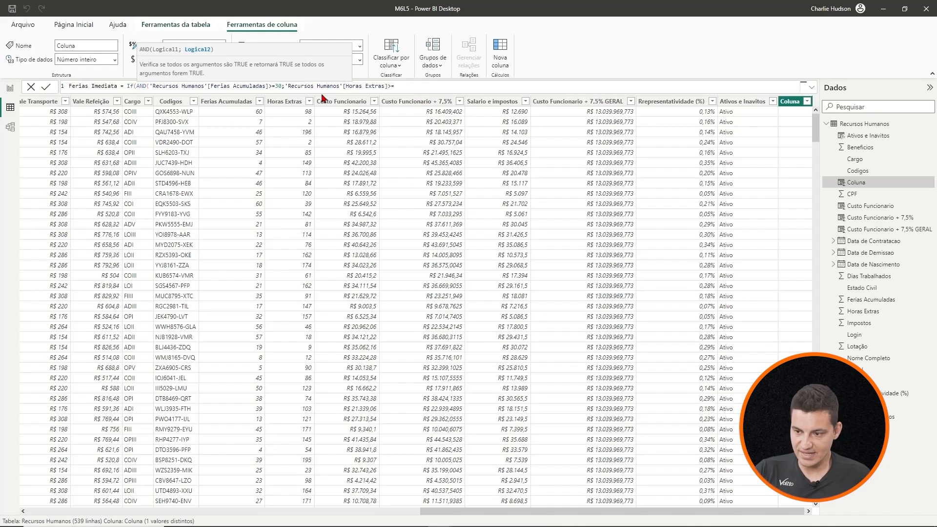
text(100)
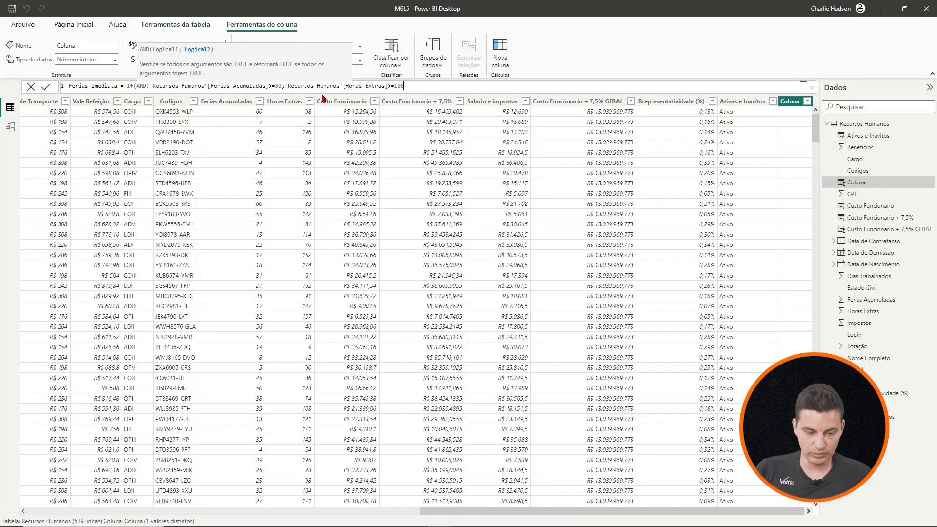
text())
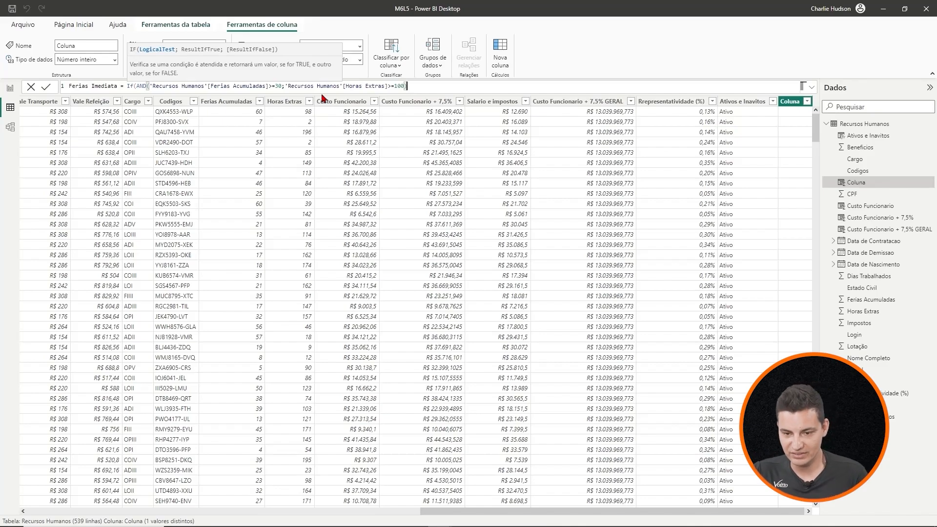
- Finish the IF with "Sim" as the true result and "Não" as the false result, and commit the Ferias Imediata formula
double_click(142, 86)
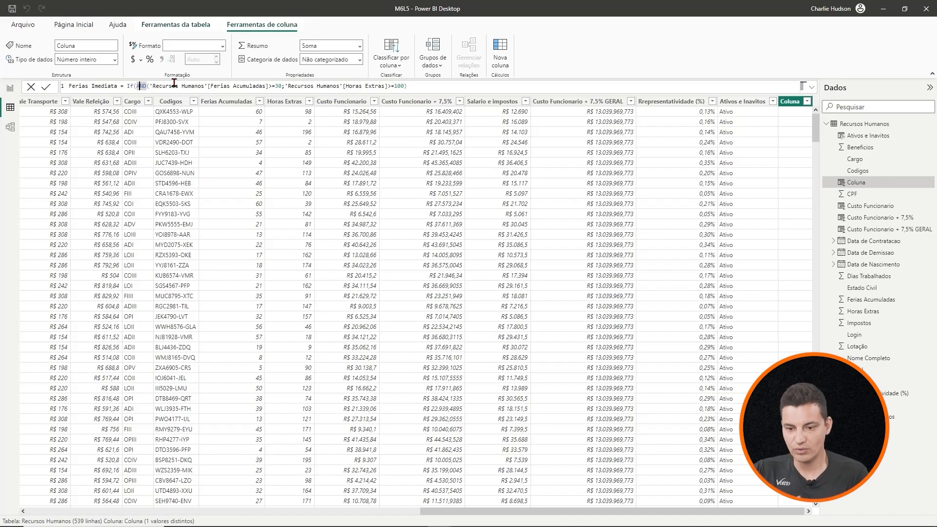
click(416, 86)
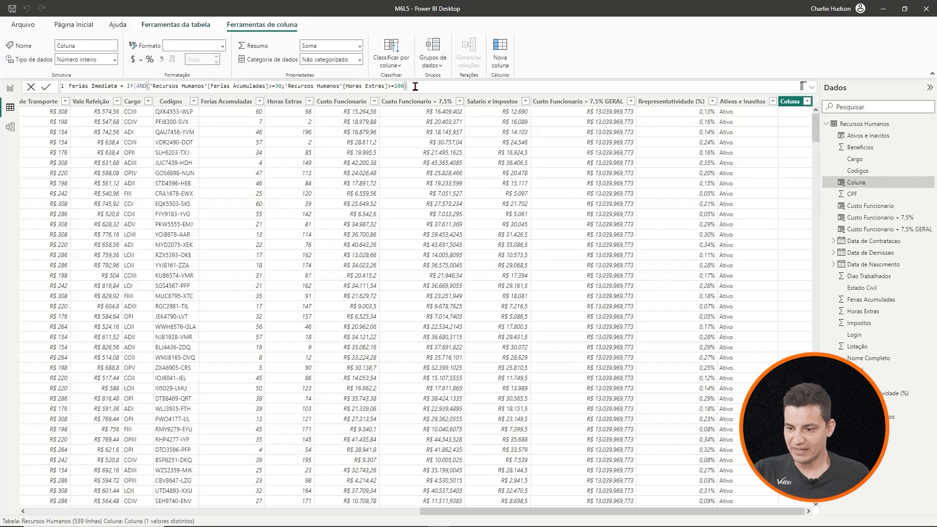
text(;)
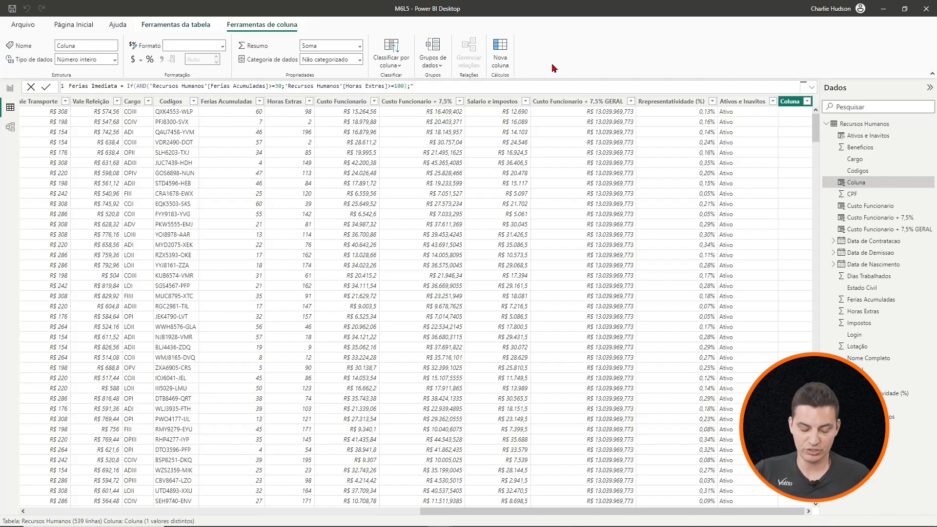
text(Sim")
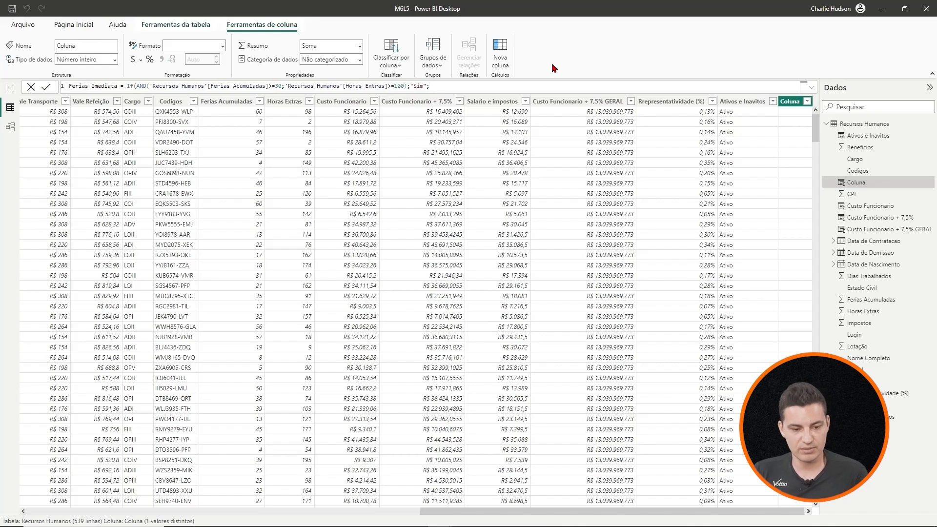
text(Não")
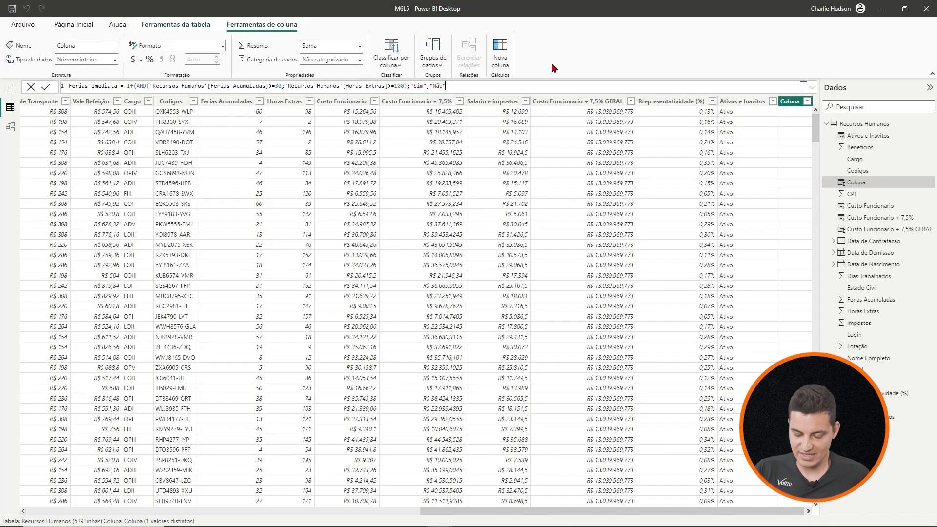
text())
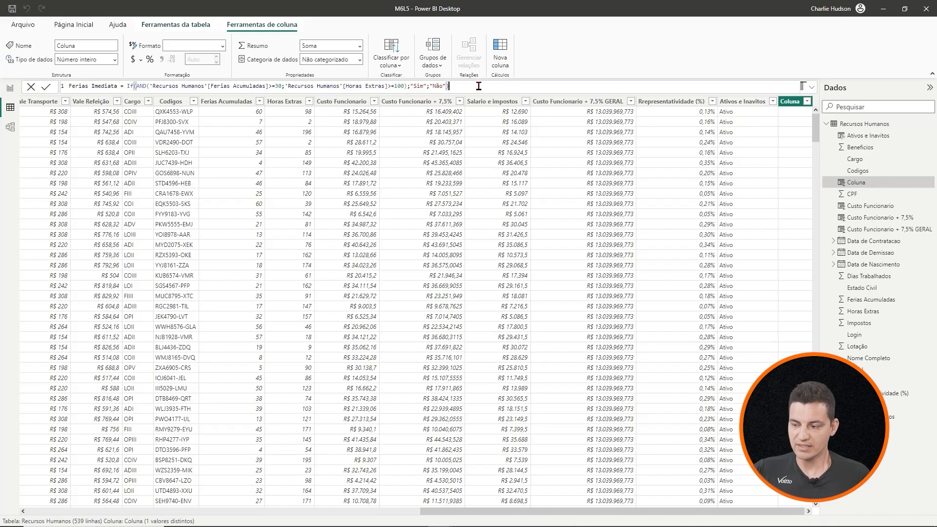
key(Return)
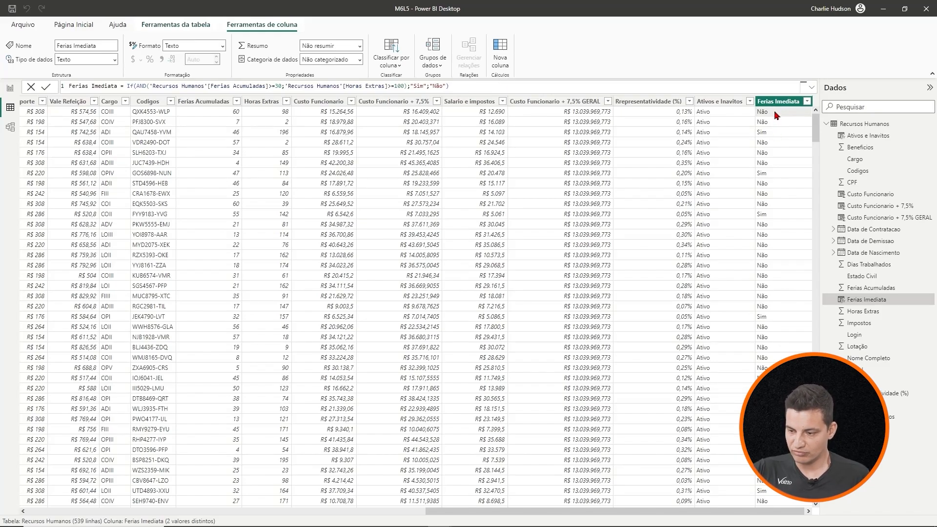
- Check the Ferias Imediata results against Ferias Acumuladas and Horas Extras in the first and third rows
click(270, 119)
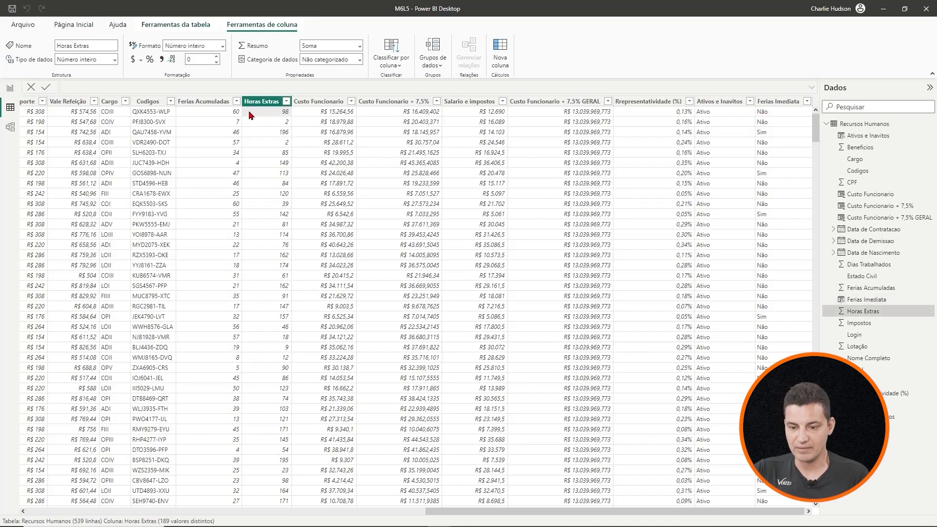
click(228, 110)
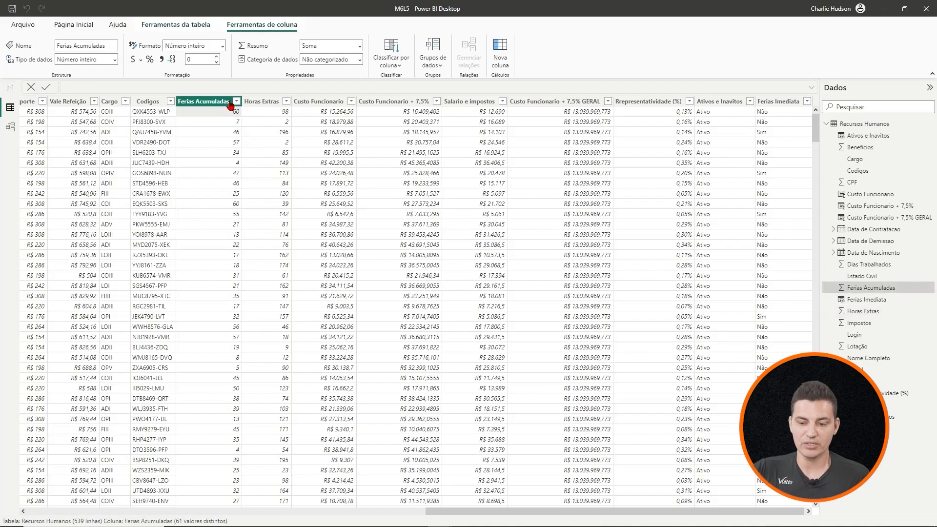
click(263, 115)
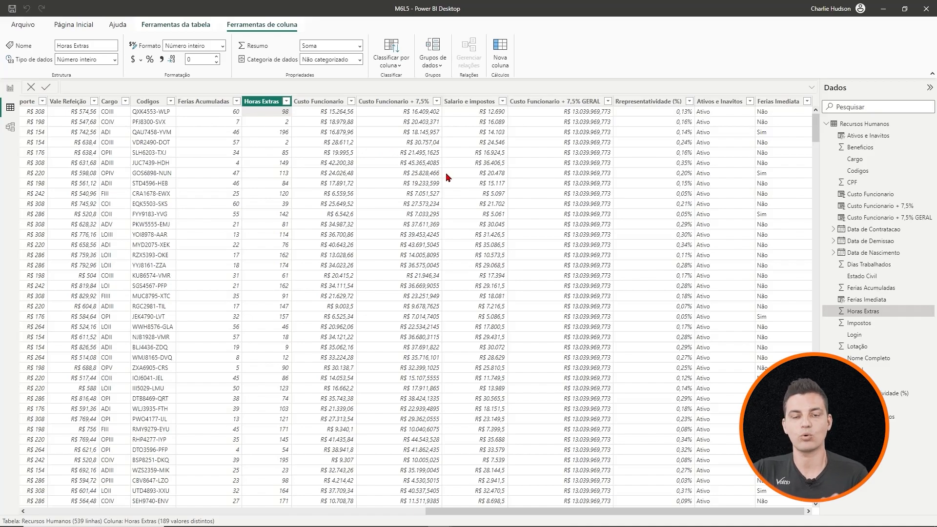
click(775, 136)
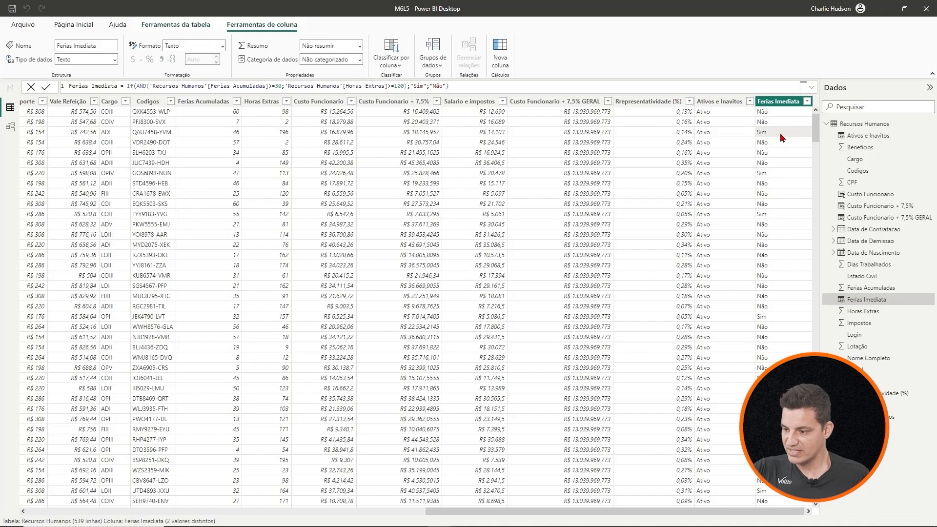
click(224, 135)
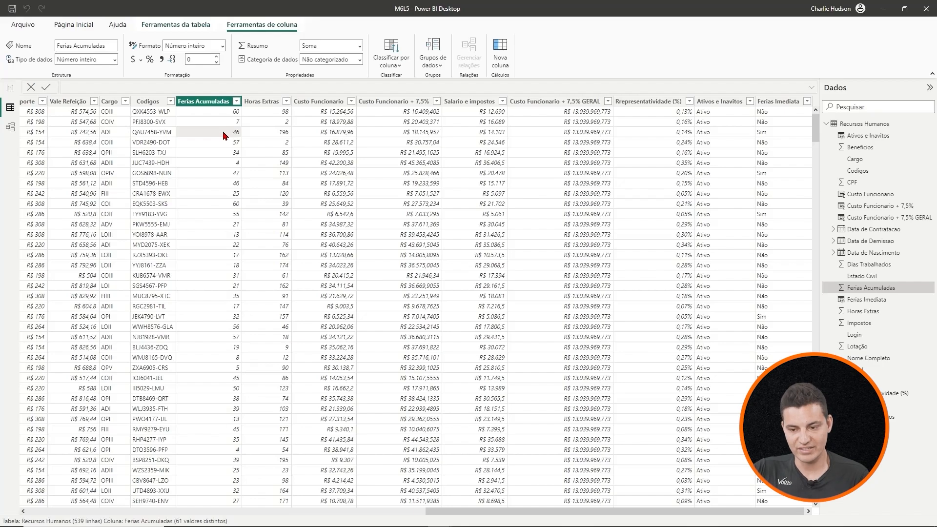
click(262, 136)
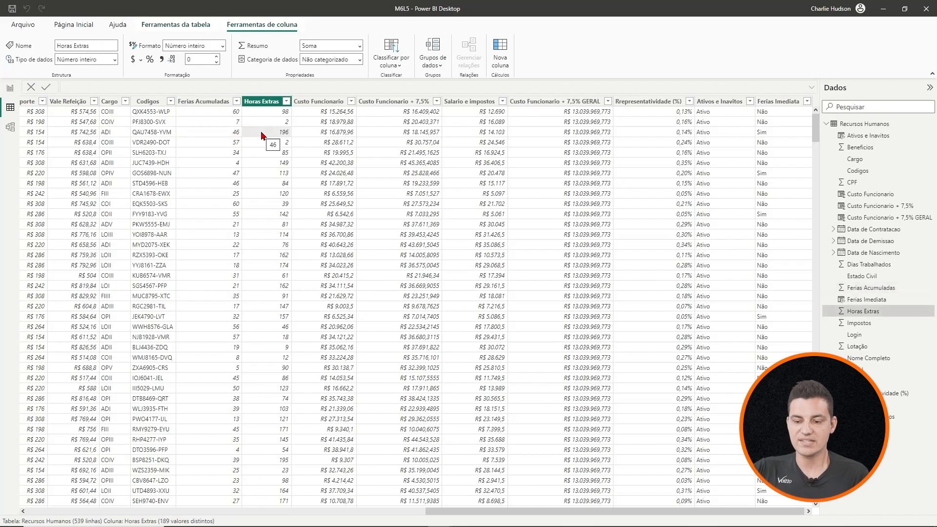
click(775, 135)
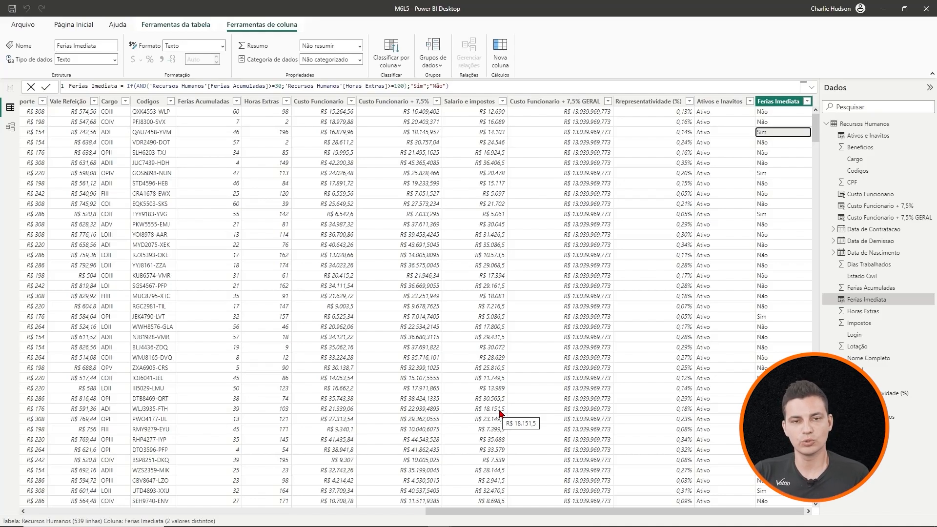
- Insert a table visual on the report page, narrow it and place it below the column chart
click(10, 90)
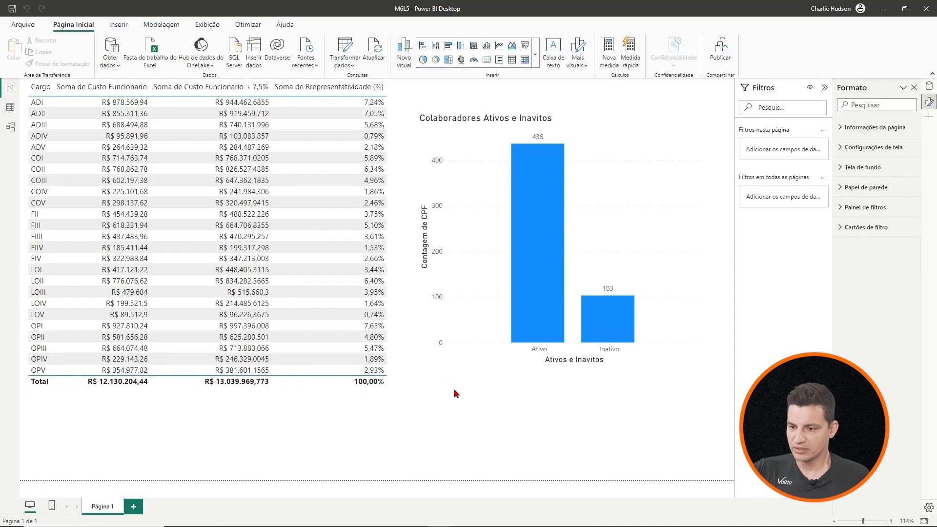
click(512, 60)
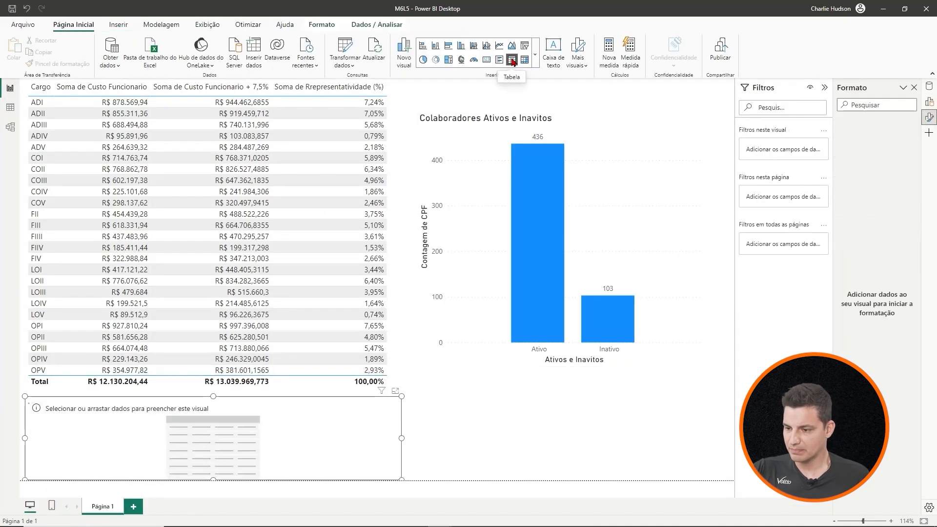
drag(404, 439, 292, 438)
drag(257, 410, 610, 388)
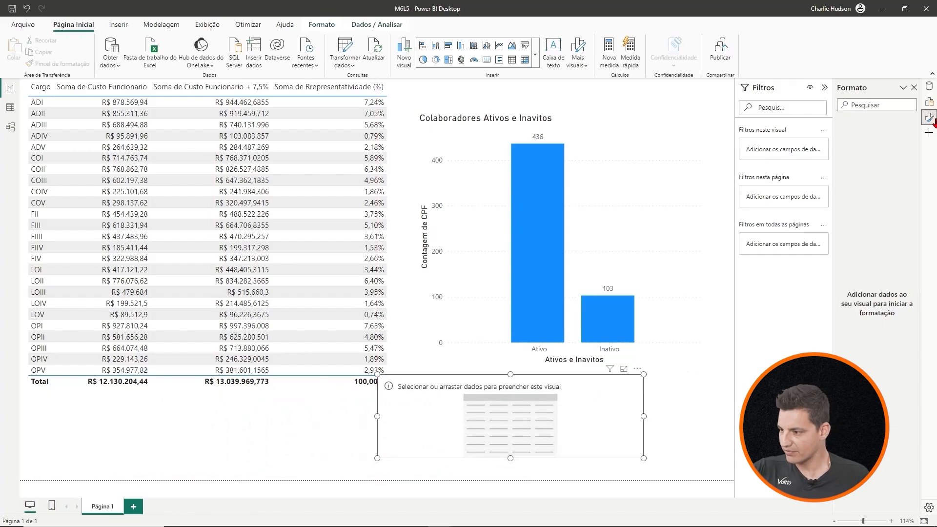
- Add the CPF and Ferias Imediata fields to the new table visual and reduce its width
click(929, 86)
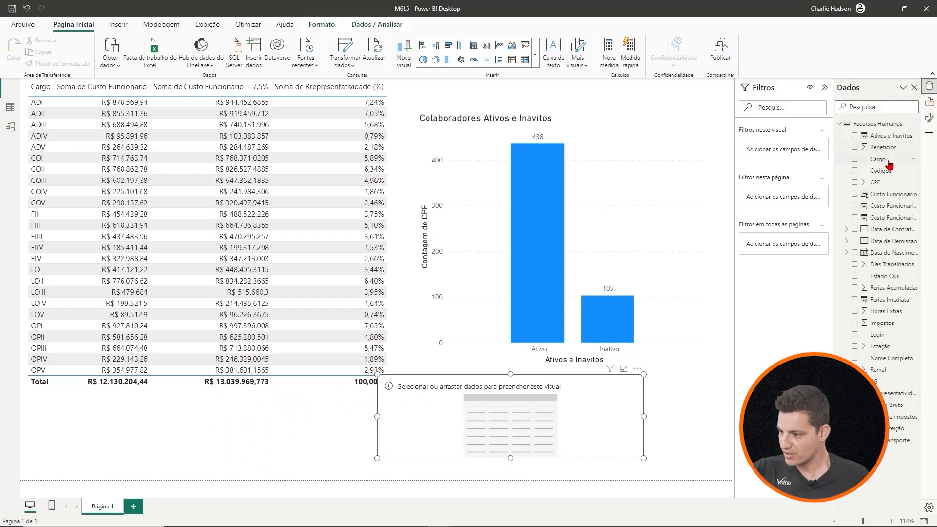
click(855, 183)
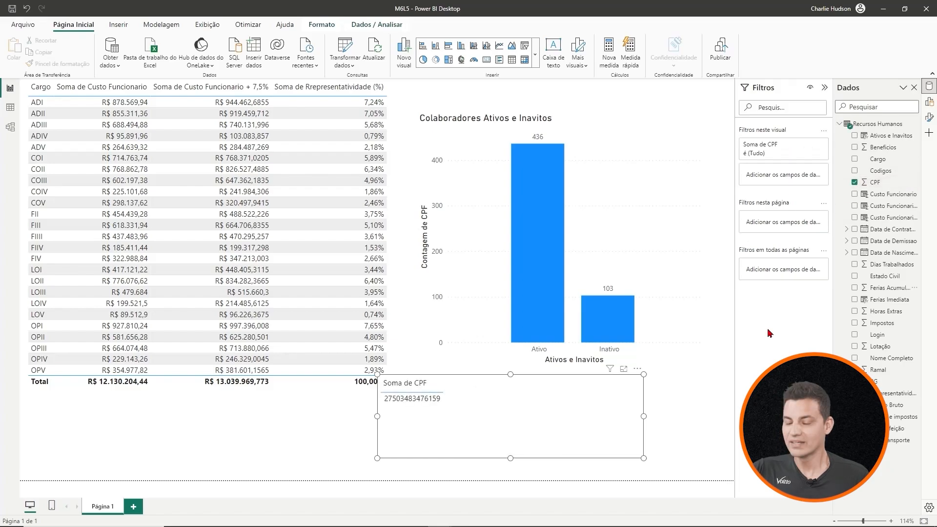
click(855, 300)
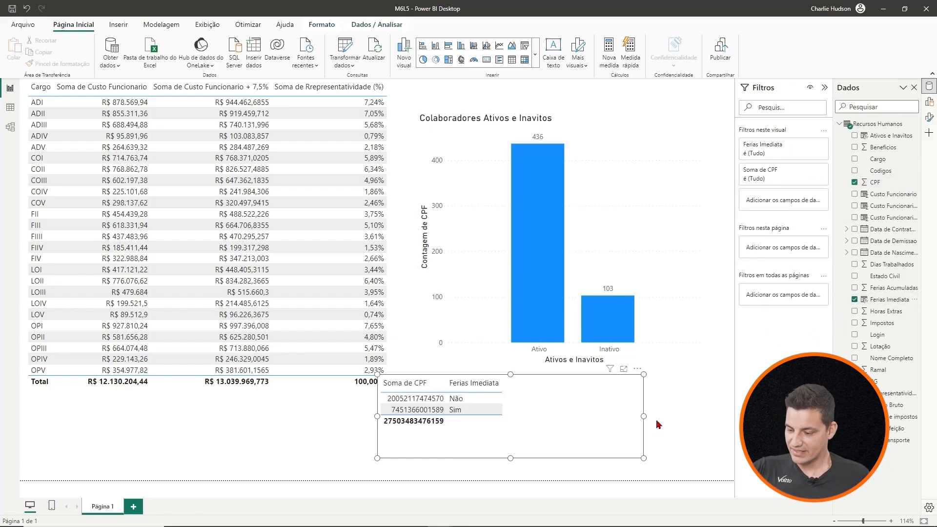
drag(643, 416, 554, 417)
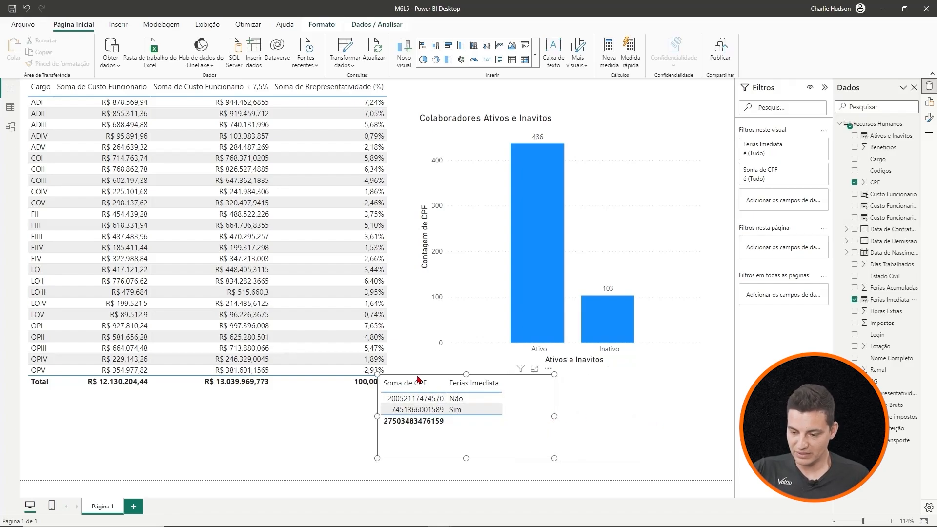
- Change the aggregation of the CPF field in the new table from Soma to Contagem
click(930, 106)
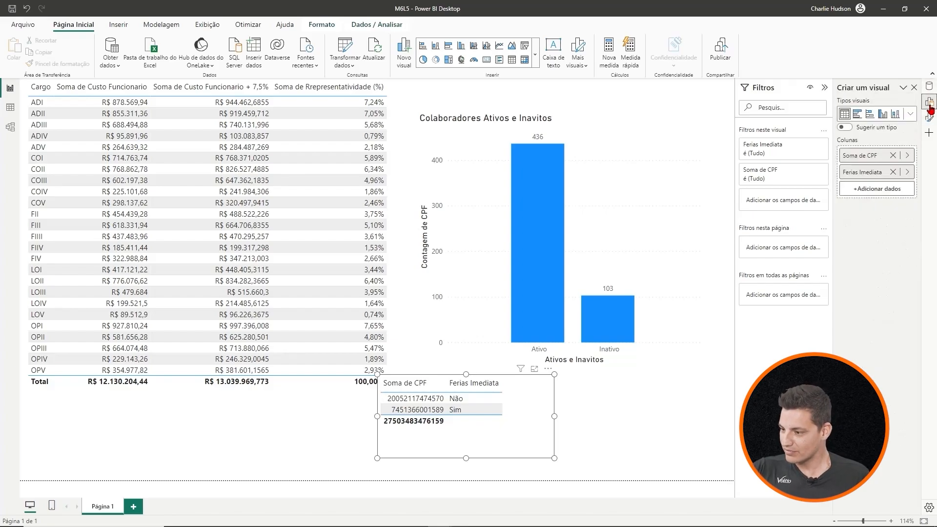
click(909, 155)
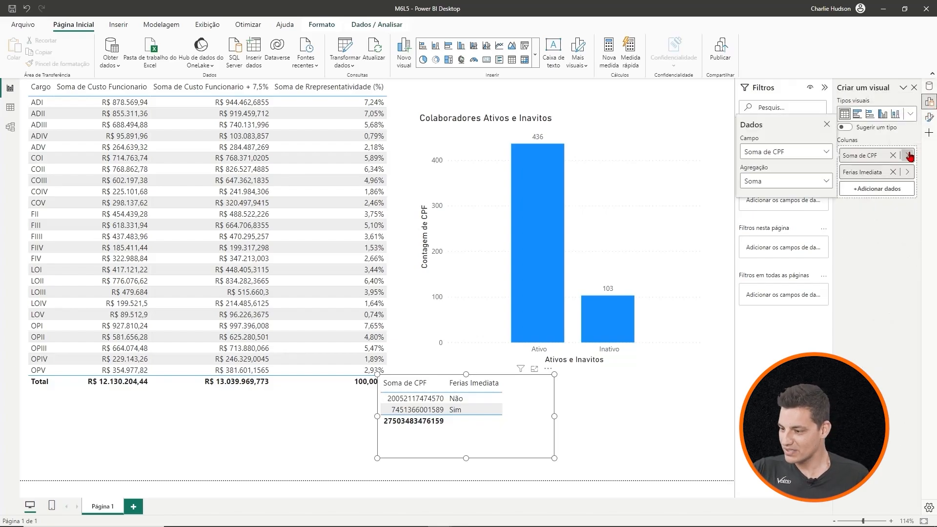
click(827, 182)
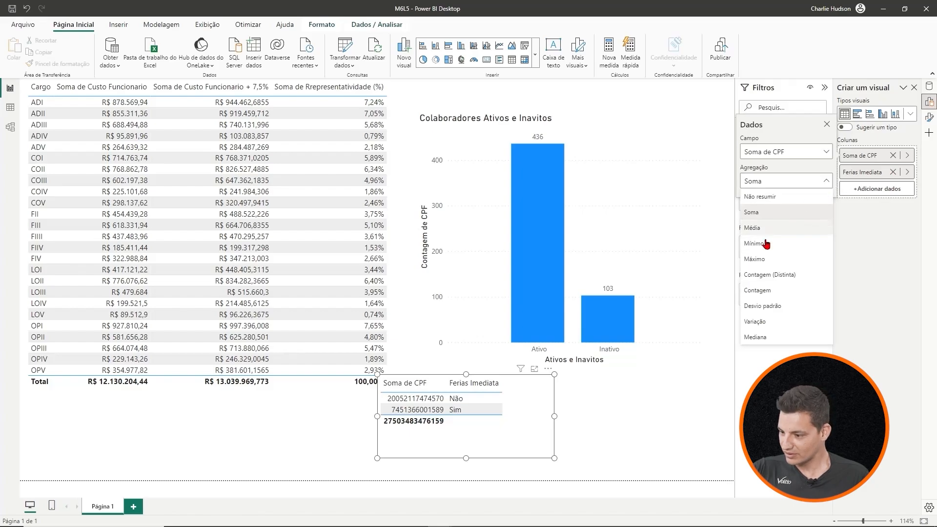
click(757, 290)
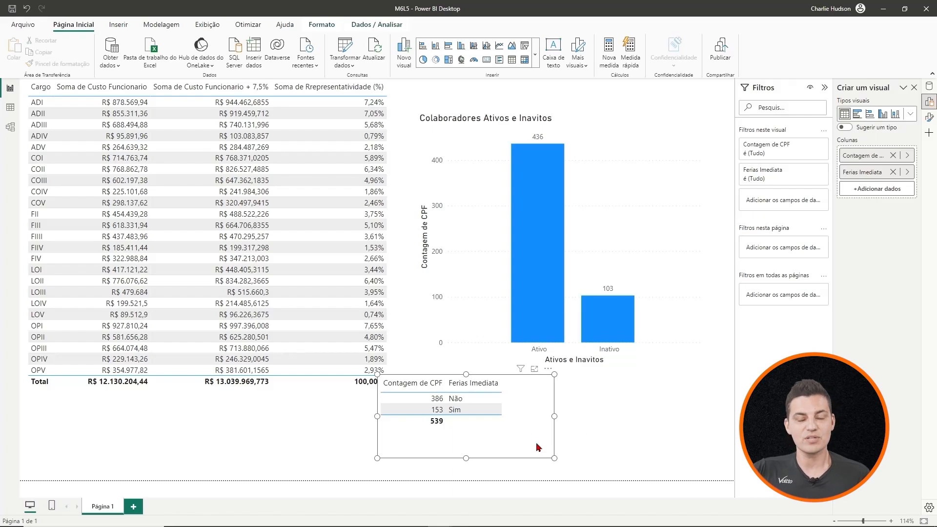
- Widen the Ferias Imediata table slightly, move it clear of the cost table beneath the column chart, and deselect it
drag(555, 416, 599, 416)
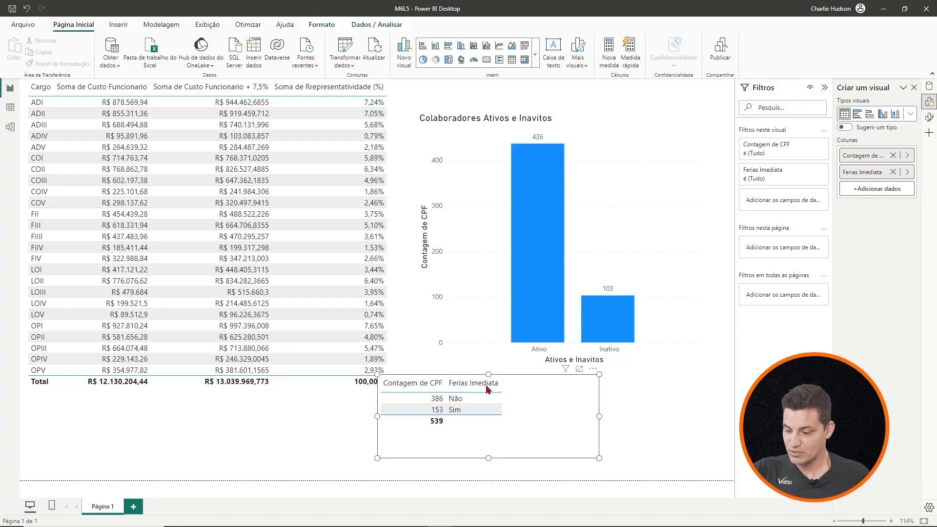
drag(520, 380, 623, 392)
click(384, 449)
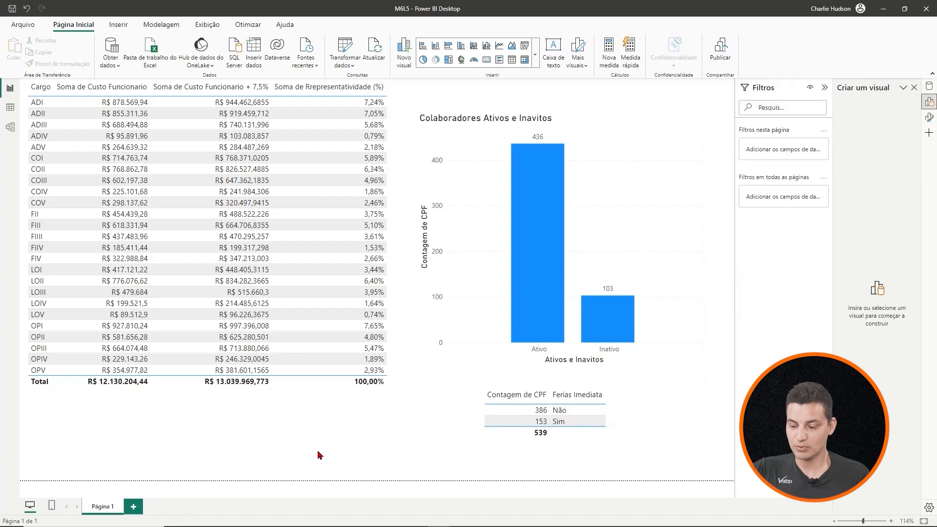